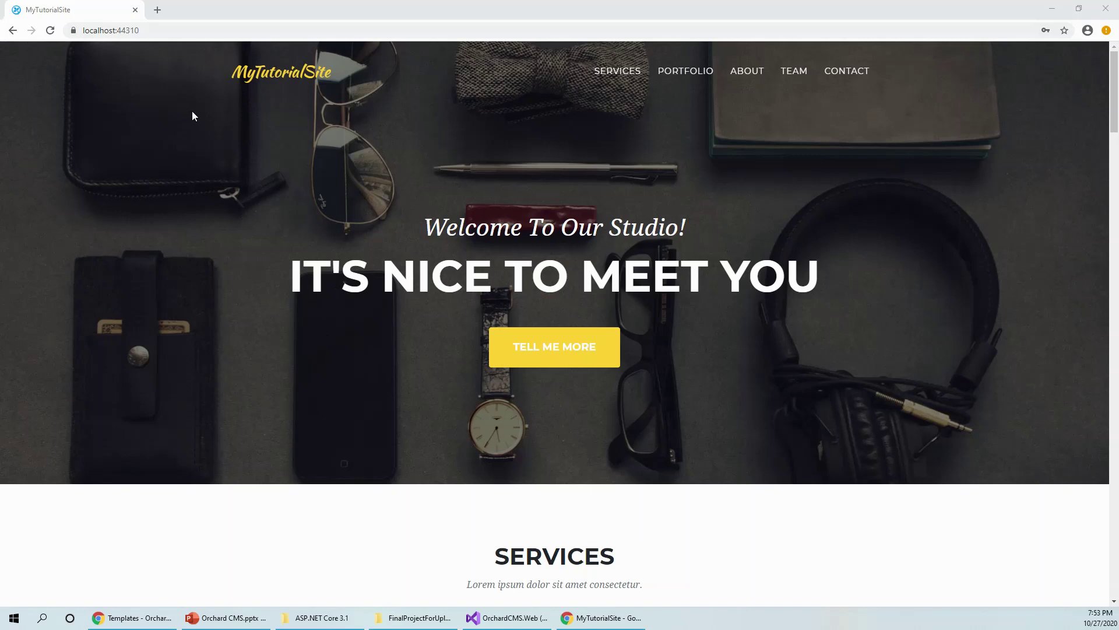
{"action": "left_click", "coordinate": [168, 30]}
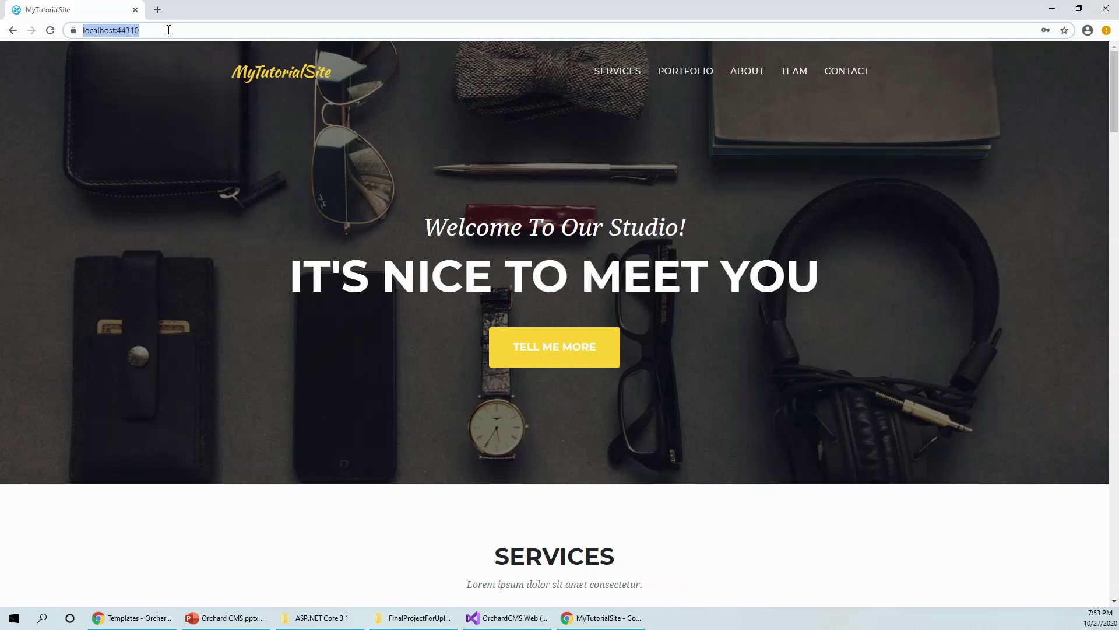
{"action": "left_click", "coordinate": [145, 102]}
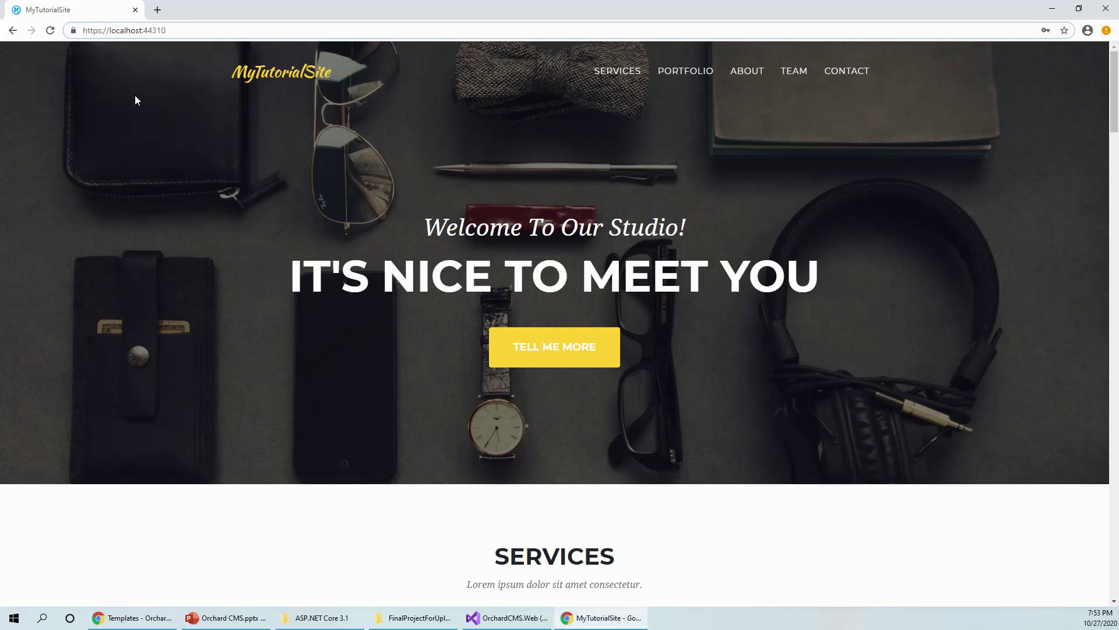
{"action": "key", "text": "ctrl+l"}
{"action": "key", "text": "End"}
{"action": "type", "text": "/admin"}
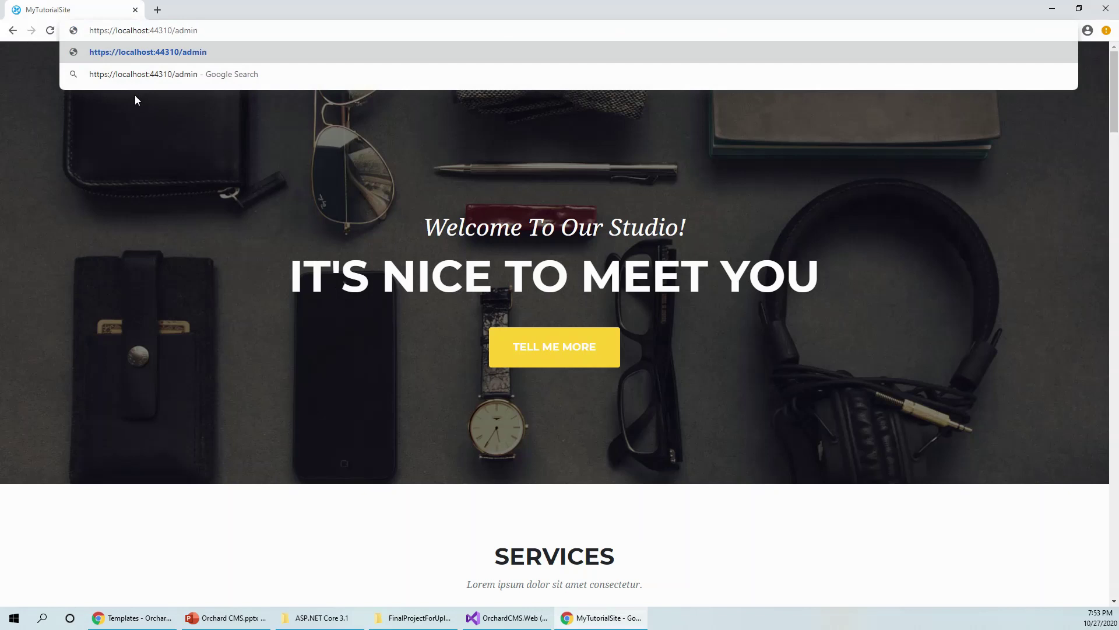
{"action": "key", "text": "Return"}
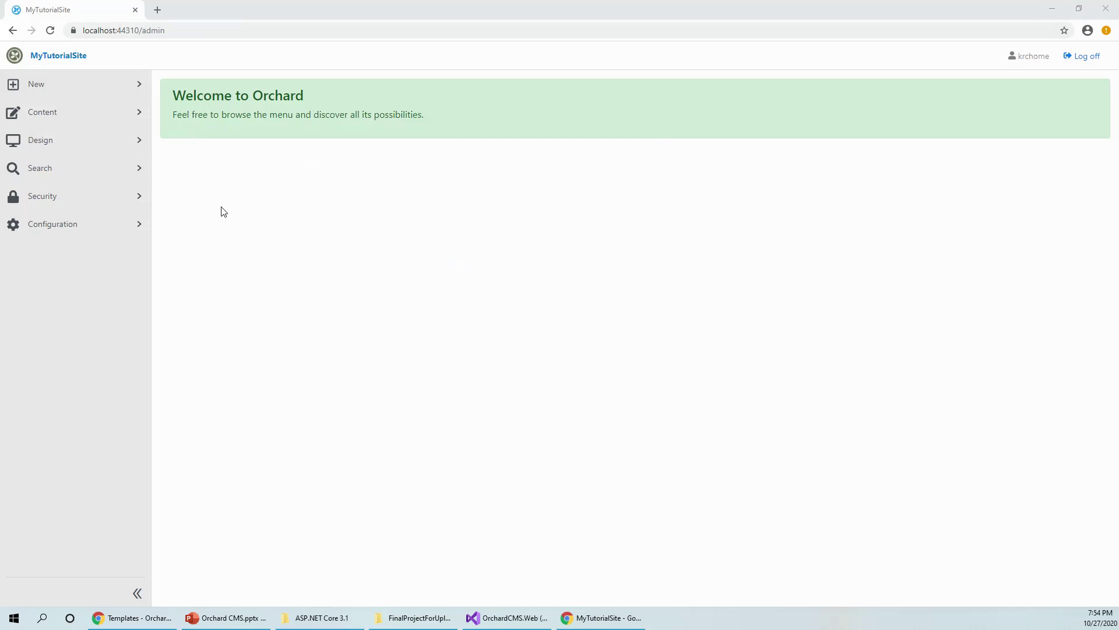
- Open the public MyTutorialSite in a new browser tab
{"action": "right_click", "coordinate": [73, 61]}
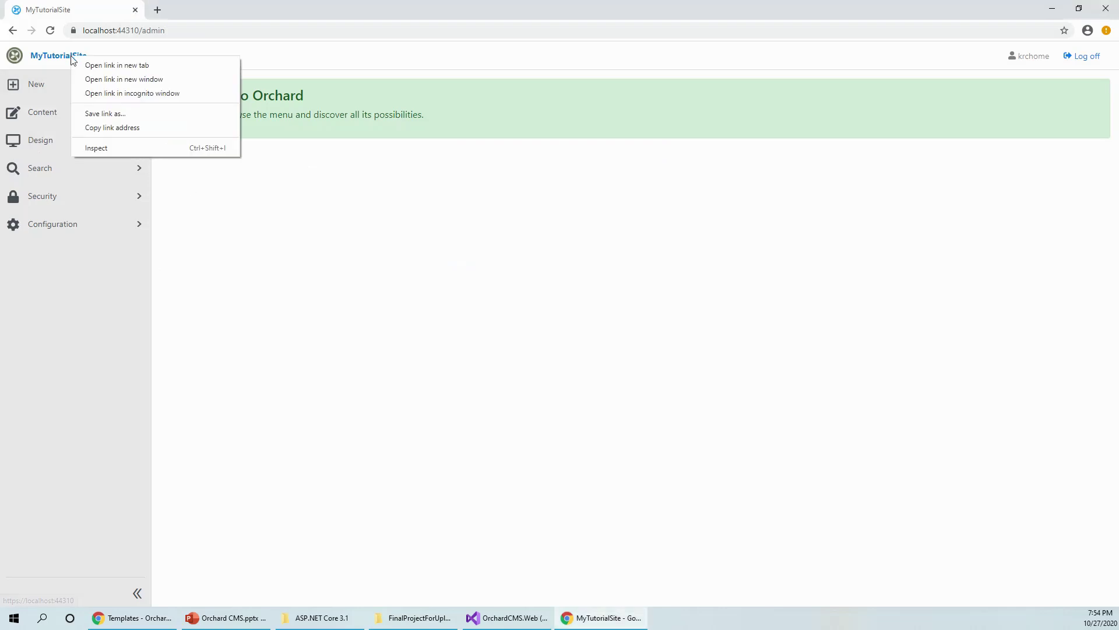
{"action": "left_click", "coordinate": [85, 63]}
{"action": "left_click", "coordinate": [181, 10]}
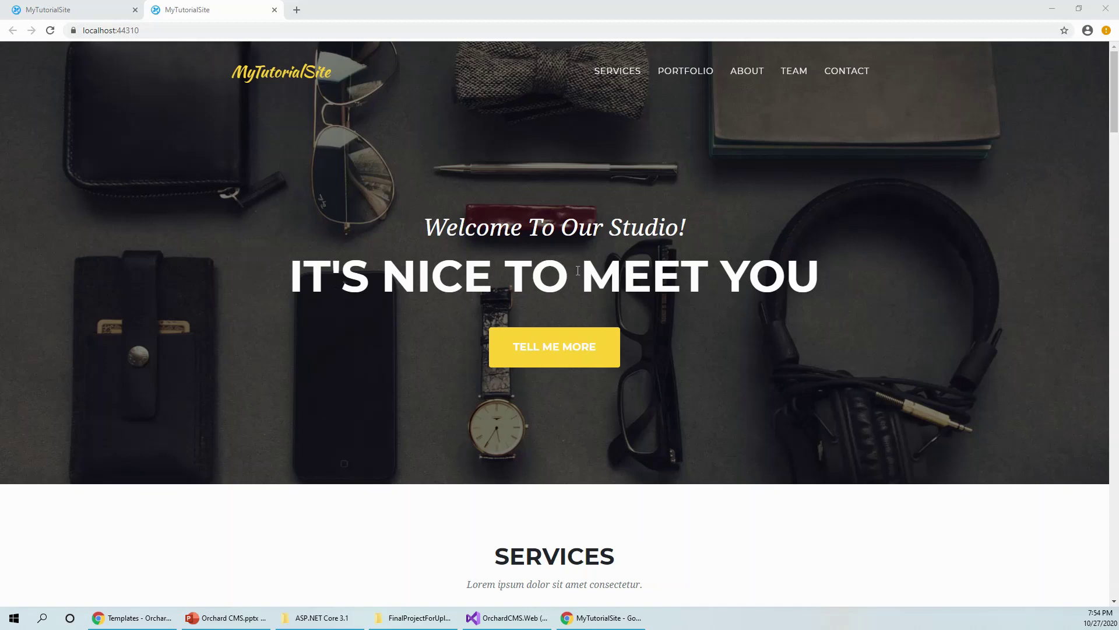
- Visit the Services, Portfolio, About, Team and Contact sections, then return to the dashboard
{"action": "left_click", "coordinate": [624, 75]}
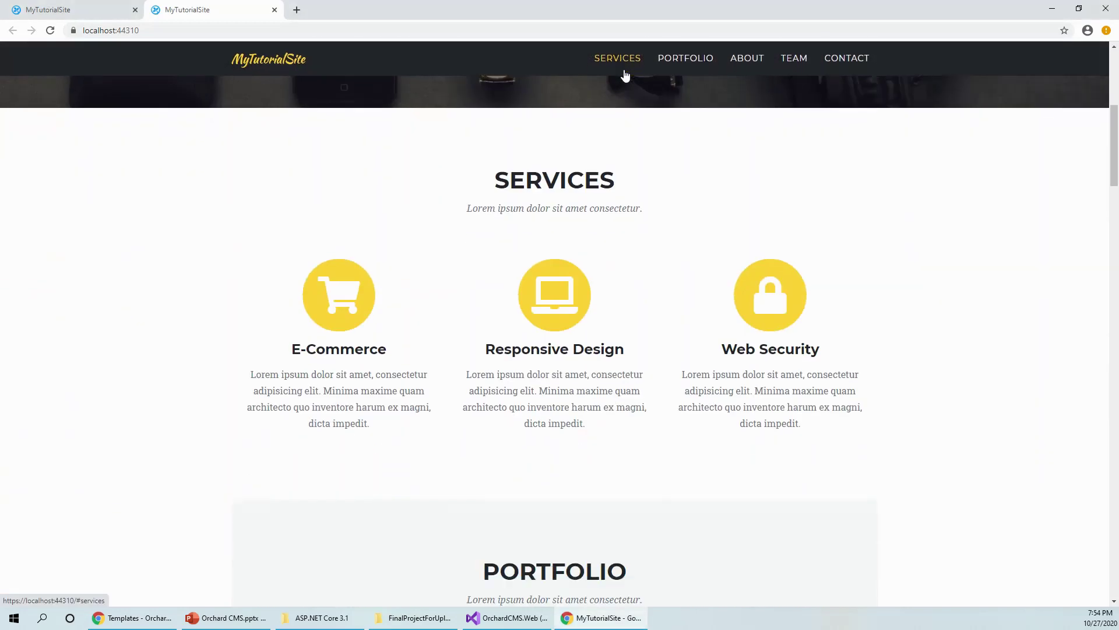
{"action": "left_click", "coordinate": [672, 57]}
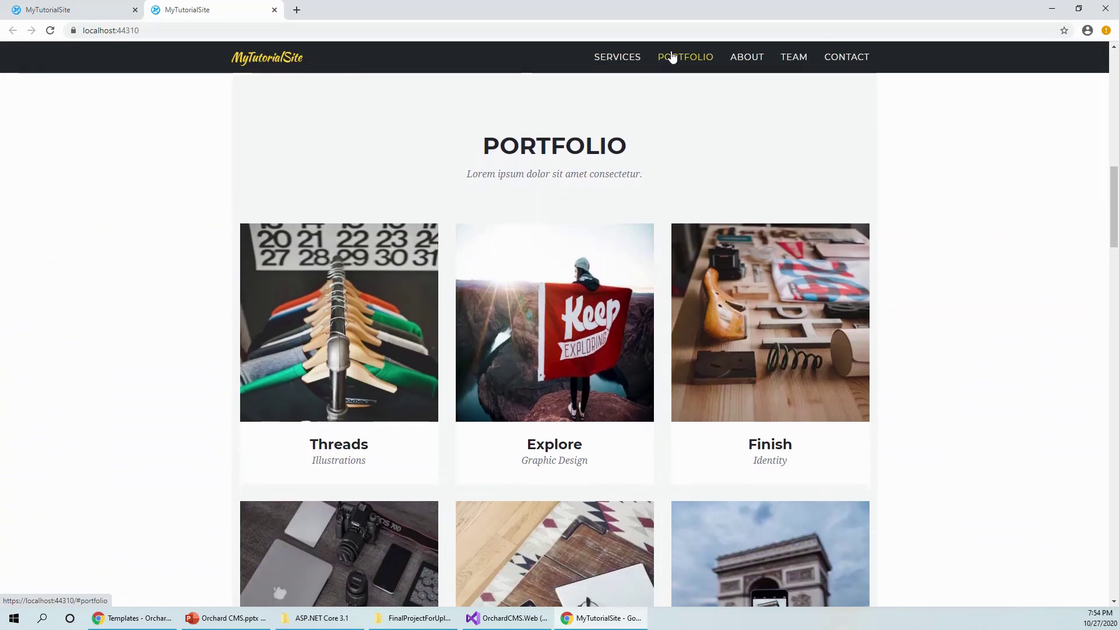
{"action": "left_click", "coordinate": [741, 58]}
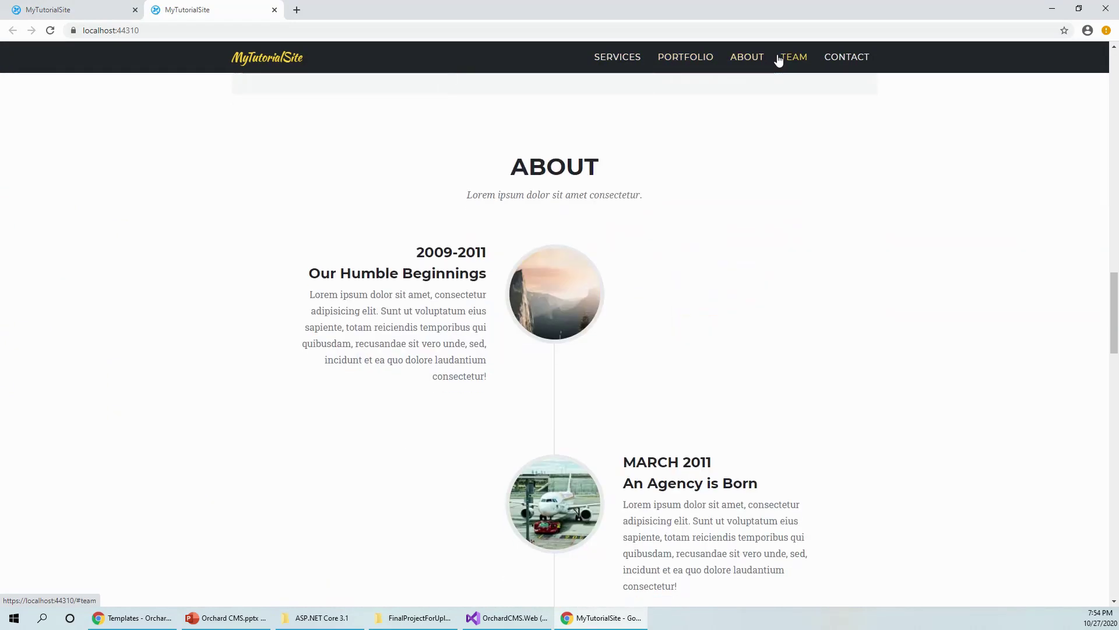
{"action": "left_click", "coordinate": [794, 58]}
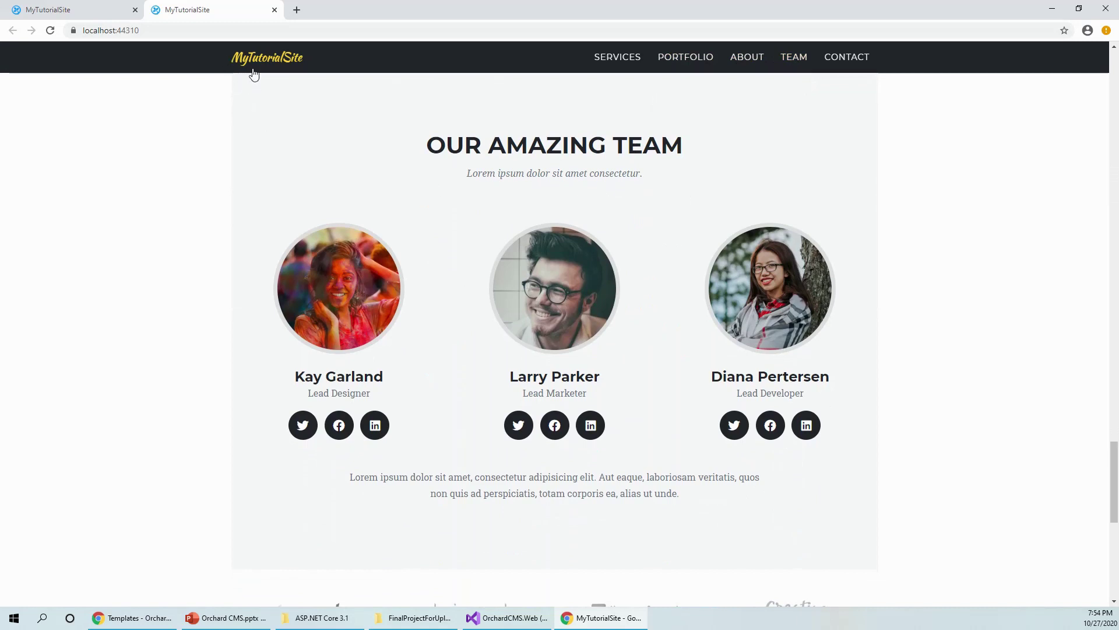
{"action": "left_click", "coordinate": [857, 57]}
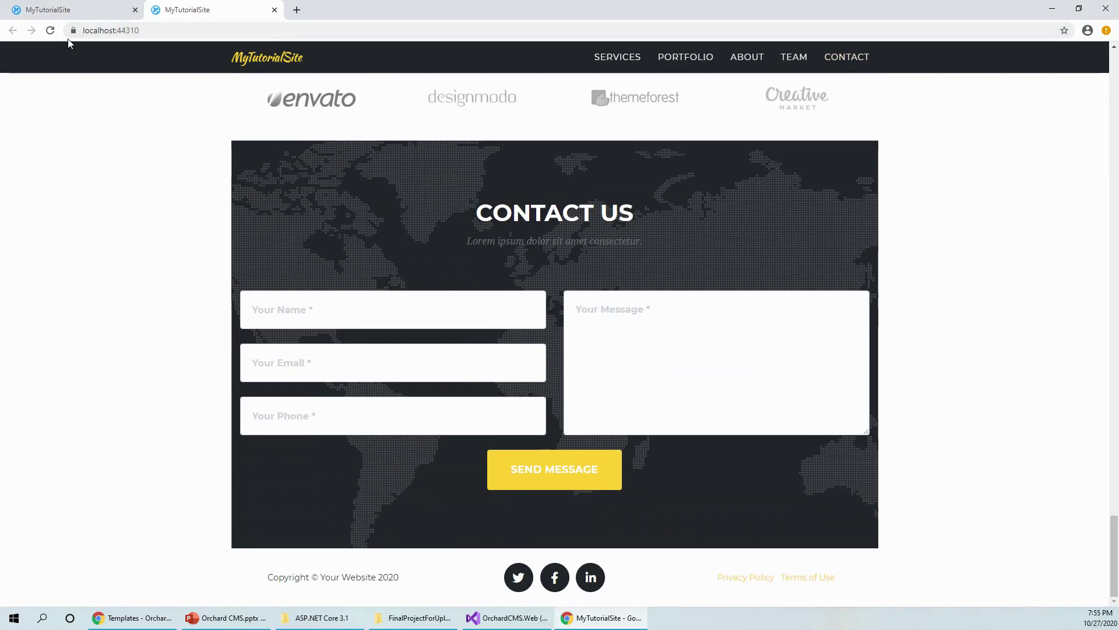
{"action": "left_click", "coordinate": [69, 14]}
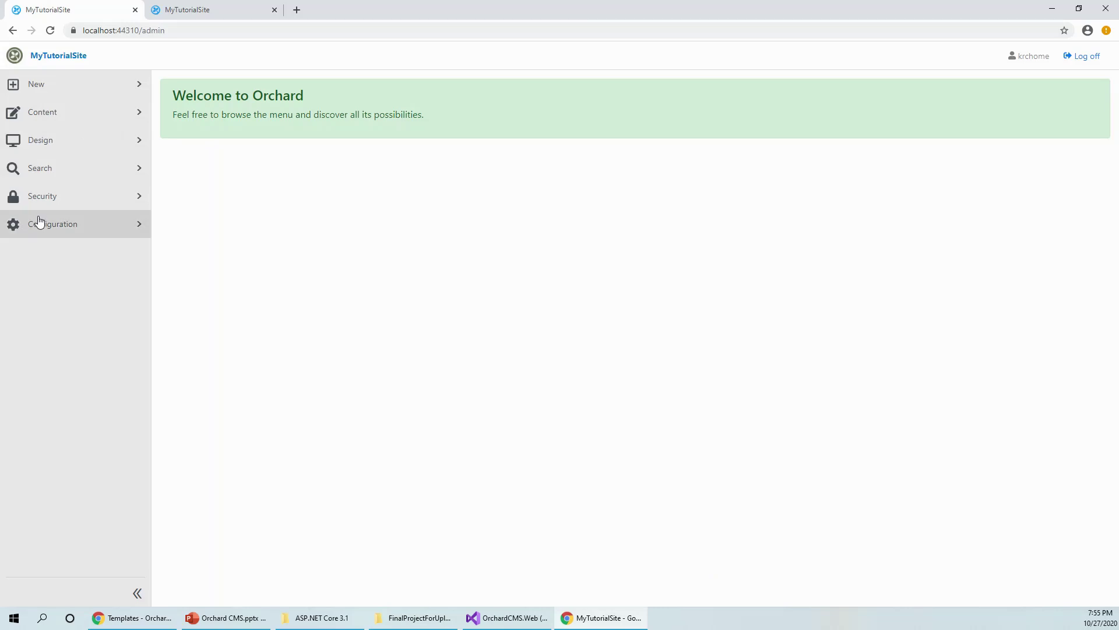
- List Content Items, check the landing page's Actions menu, and open the Main Menu item
{"action": "left_click", "coordinate": [43, 112]}
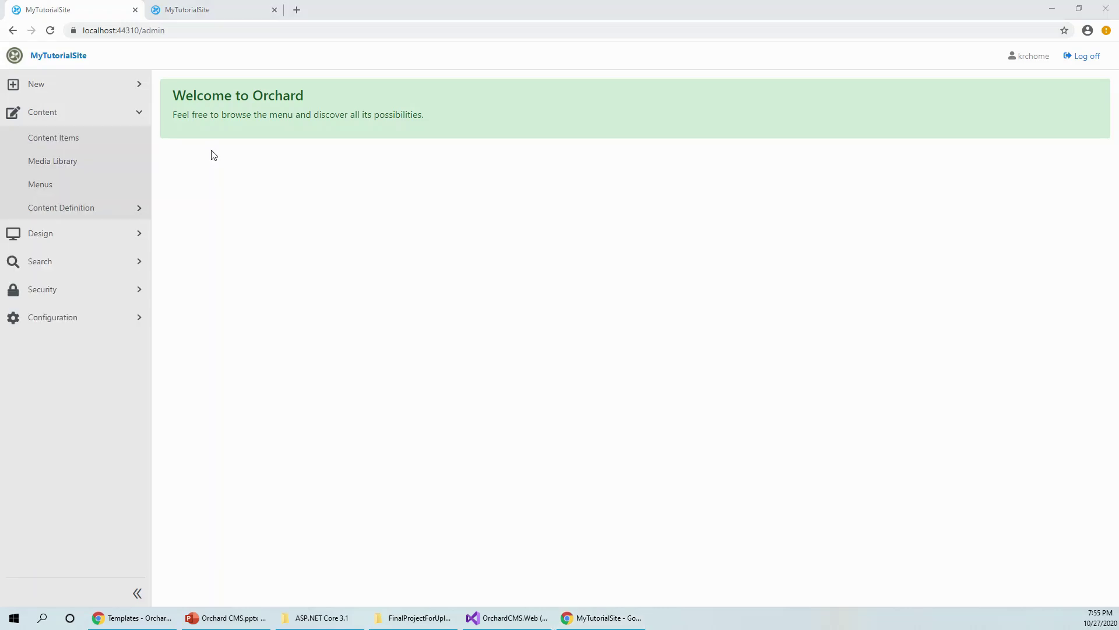
{"action": "left_click", "coordinate": [79, 140]}
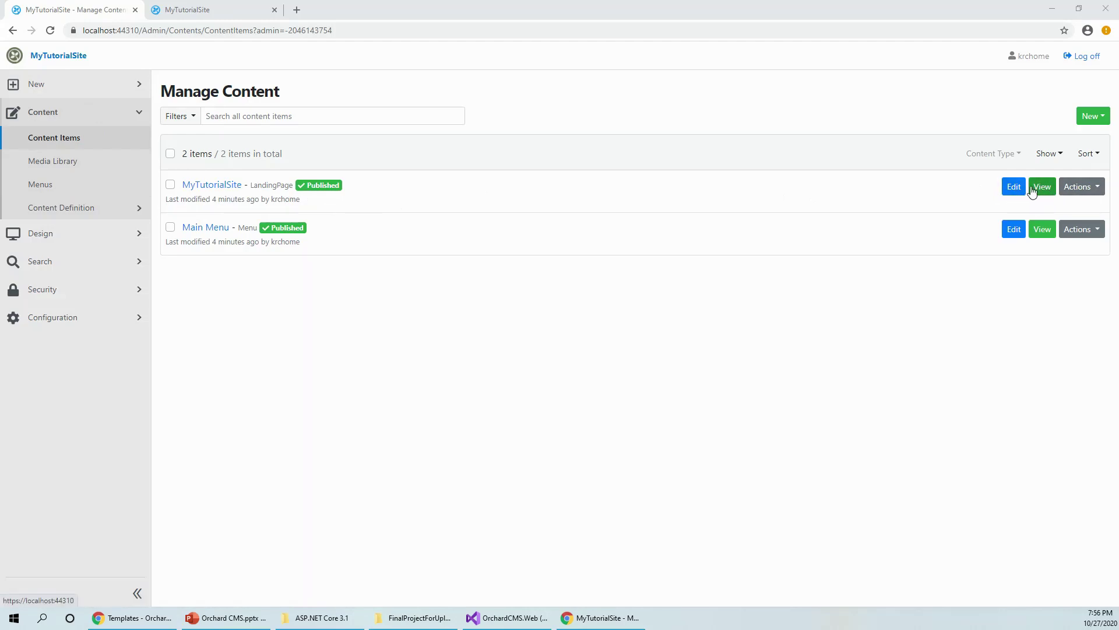
{"action": "left_click", "coordinate": [1096, 191]}
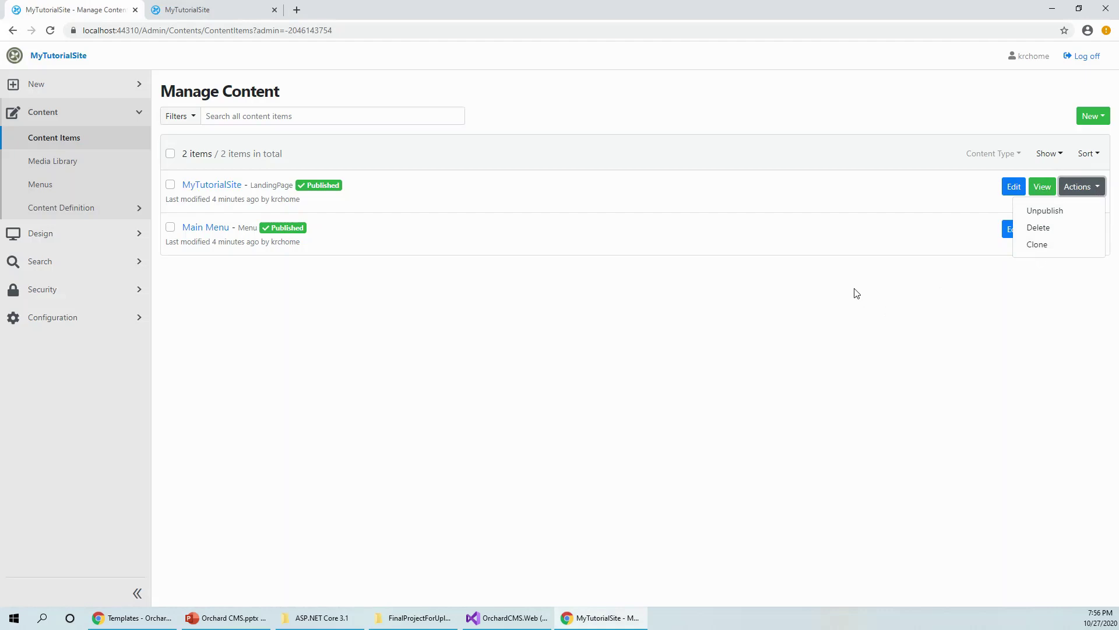
{"action": "left_click", "coordinate": [210, 231]}
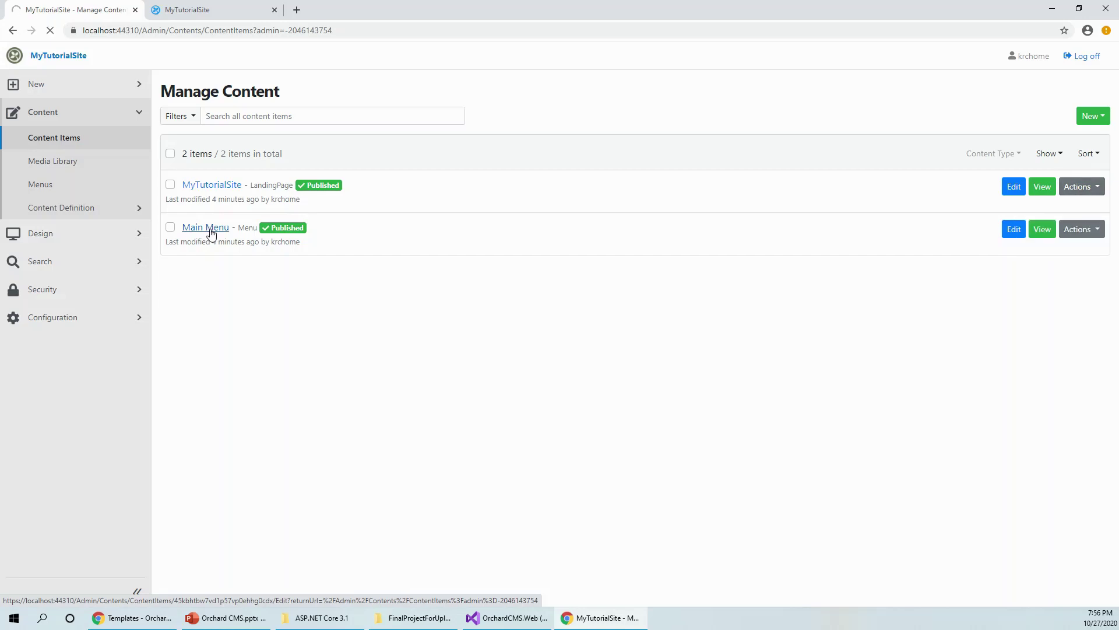
{"action": "left_click", "coordinate": [212, 12]}
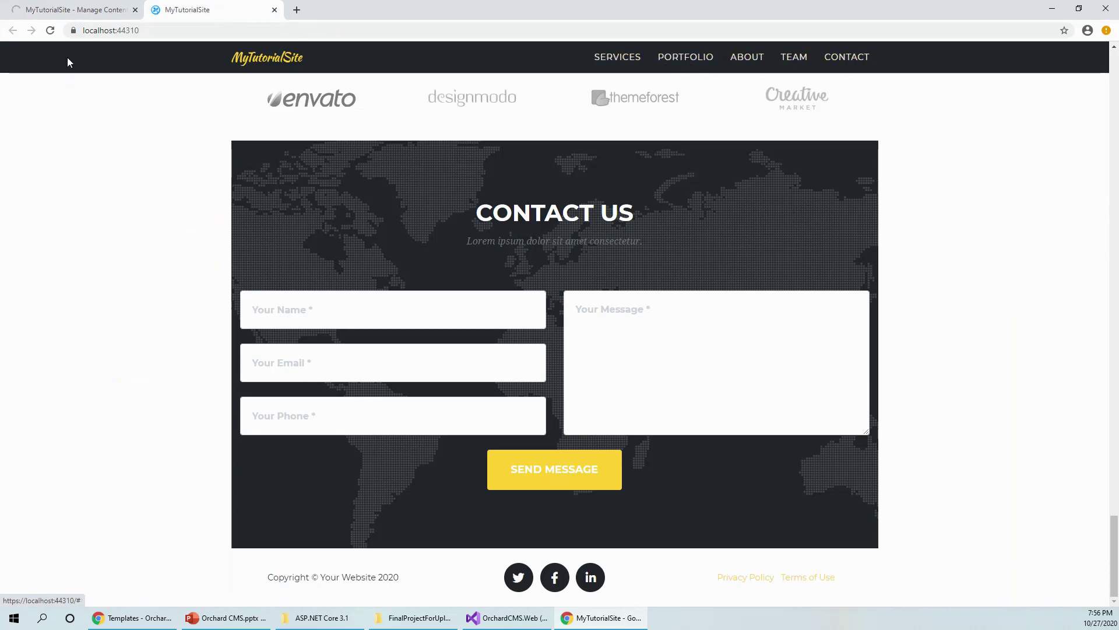
- Edit the Main Menu's Services link item (URL ~/#services)
{"action": "left_click", "coordinate": [73, 10]}
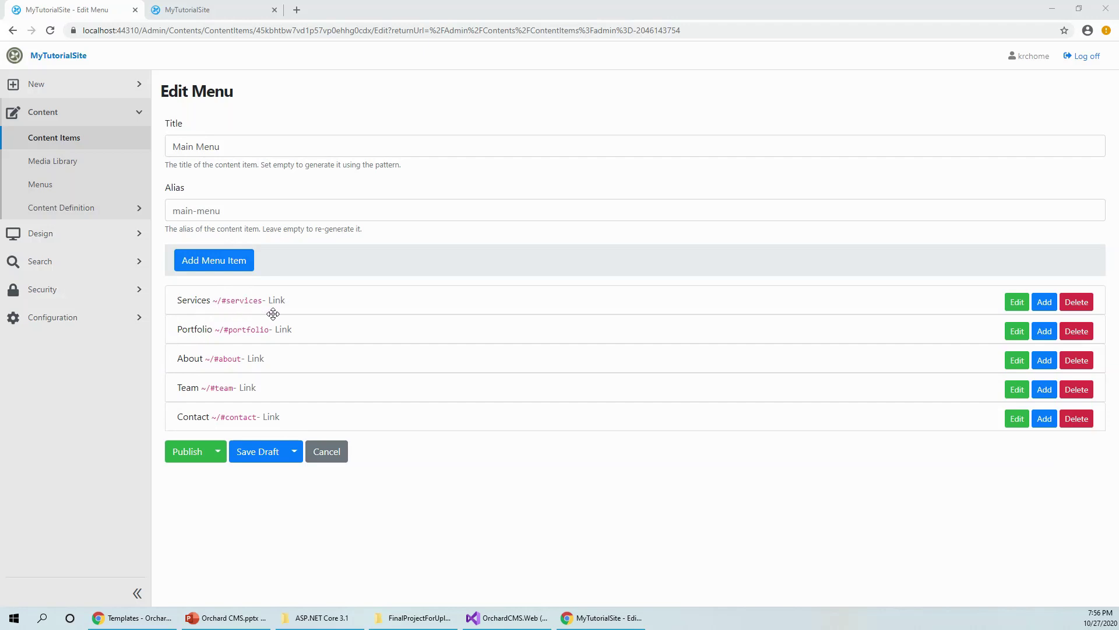
{"action": "left_click", "coordinate": [1016, 308]}
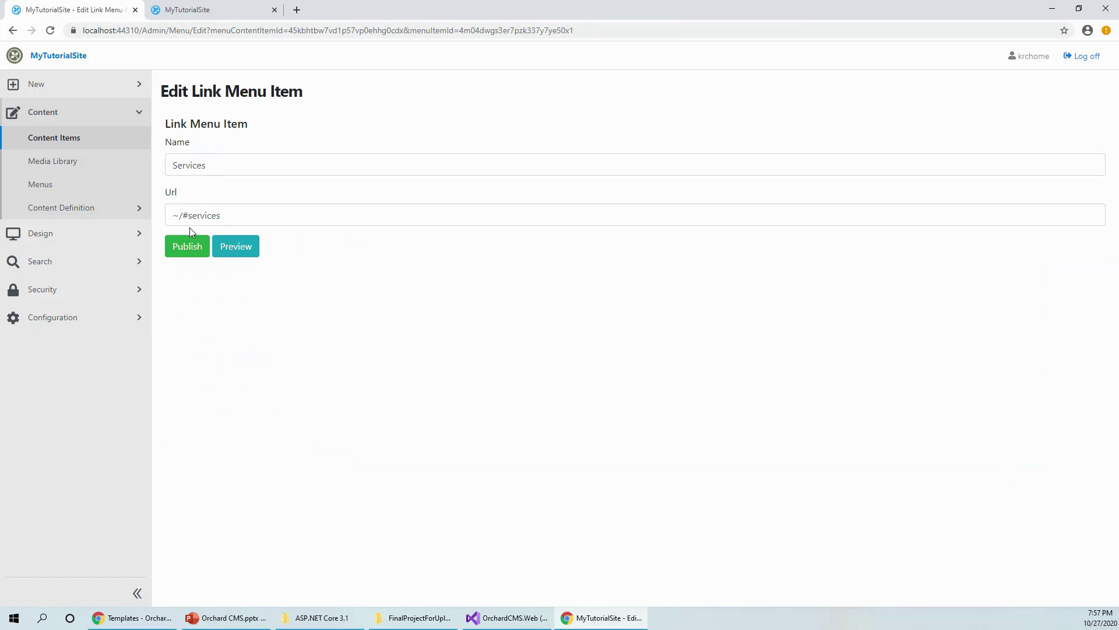
- Rename the Services link to 'My Services', publish it, and check the live navbar
{"action": "left_click", "coordinate": [217, 165]}
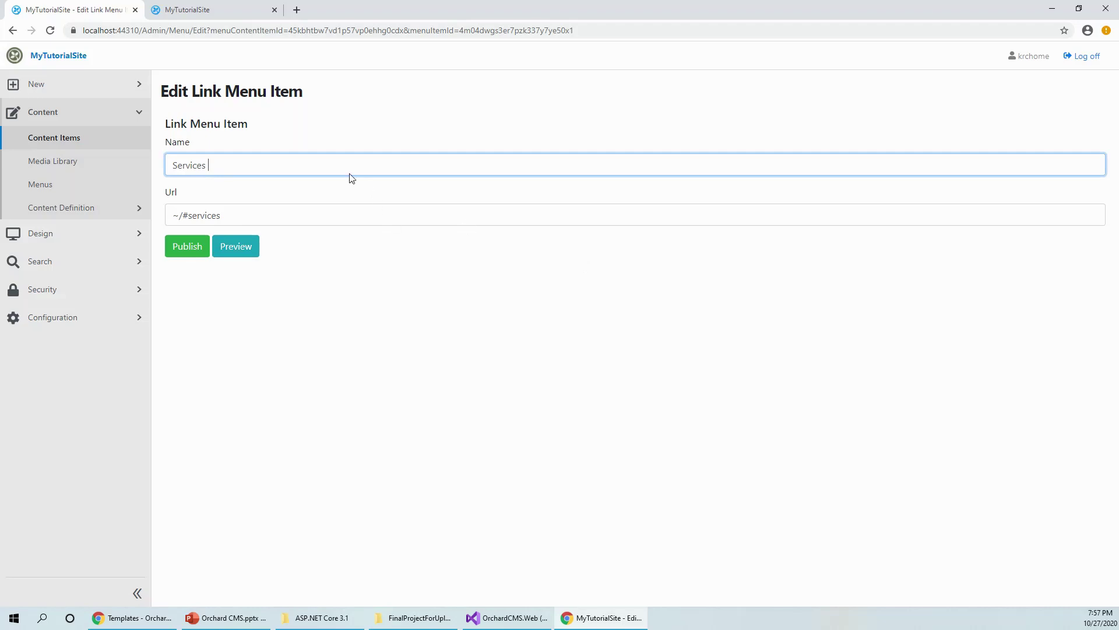
{"action": "left_click", "coordinate": [175, 170]}
{"action": "type", "text": "My"}
{"action": "left_click", "coordinate": [180, 247]}
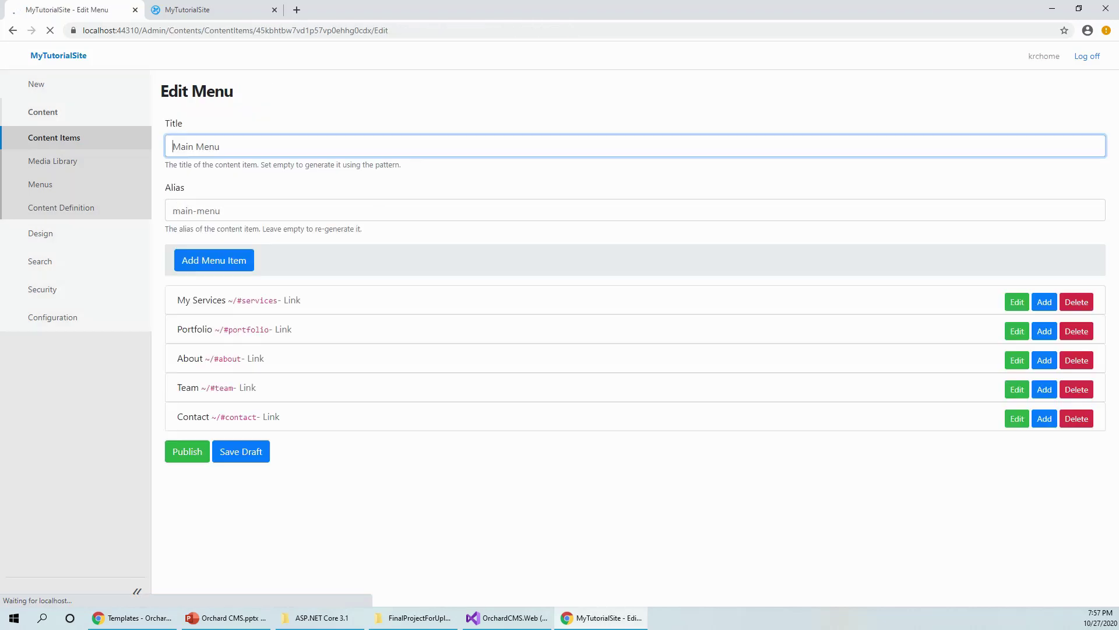
{"action": "key", "text": "ctrl+Tab"}
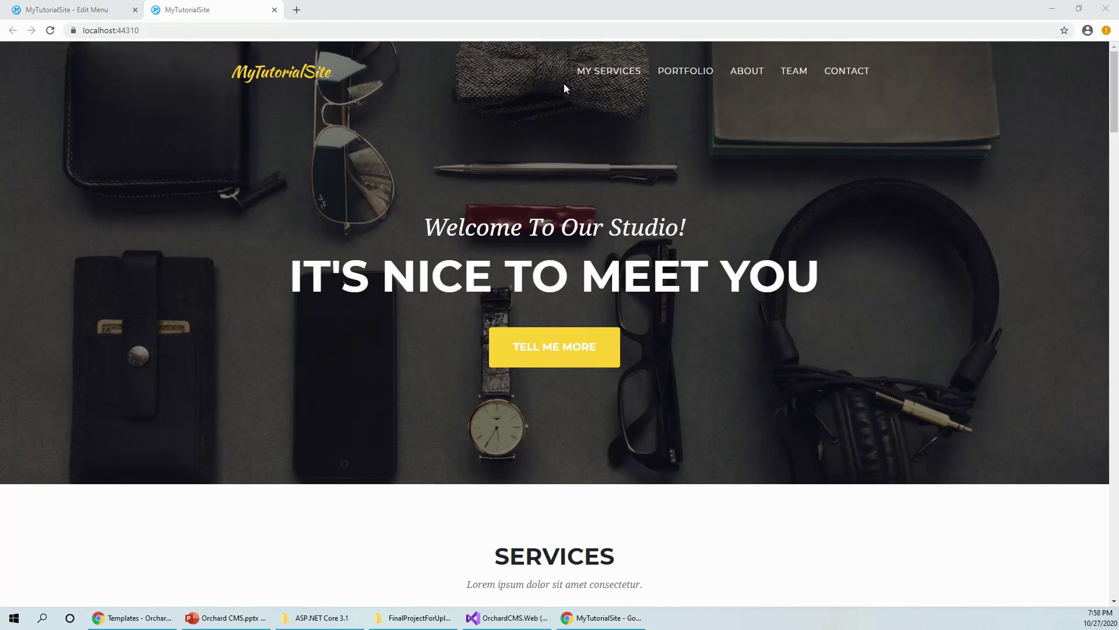
{"action": "left_click", "coordinate": [55, 11]}
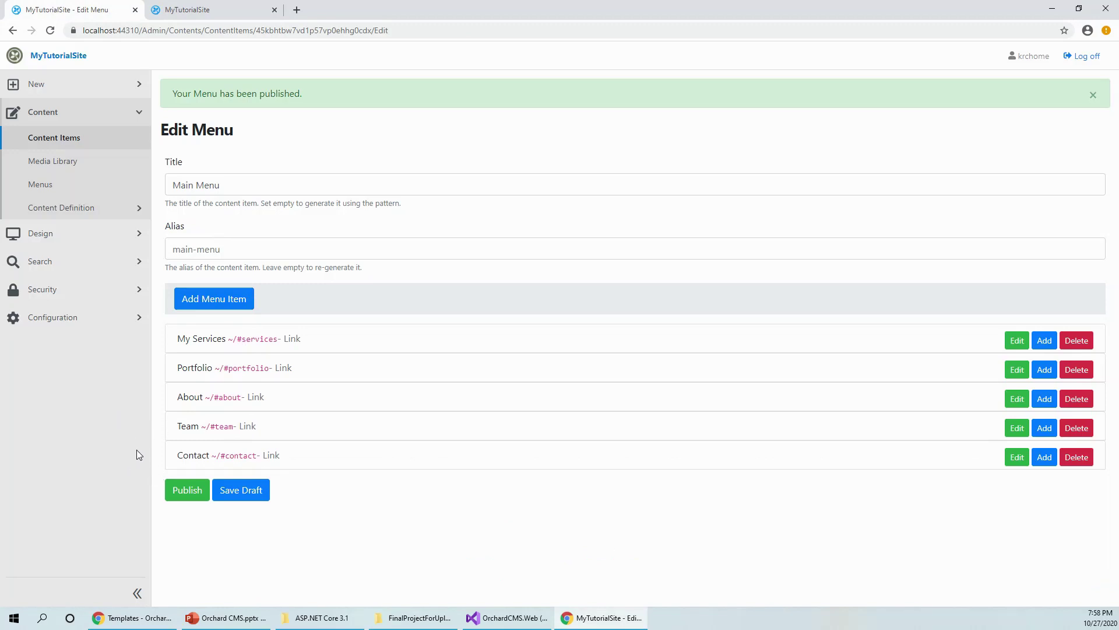
- Bring up Add Menu Item, offering Link Menu Item and Content Menu Item types
{"action": "left_click", "coordinate": [213, 299]}
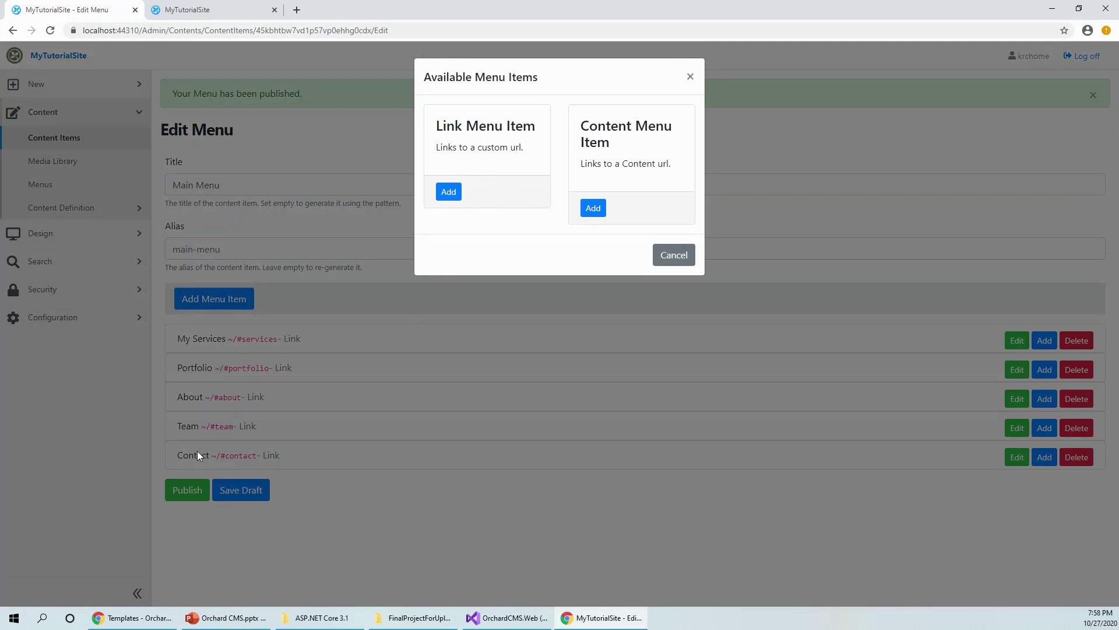
{"action": "left_click", "coordinate": [198, 10]}
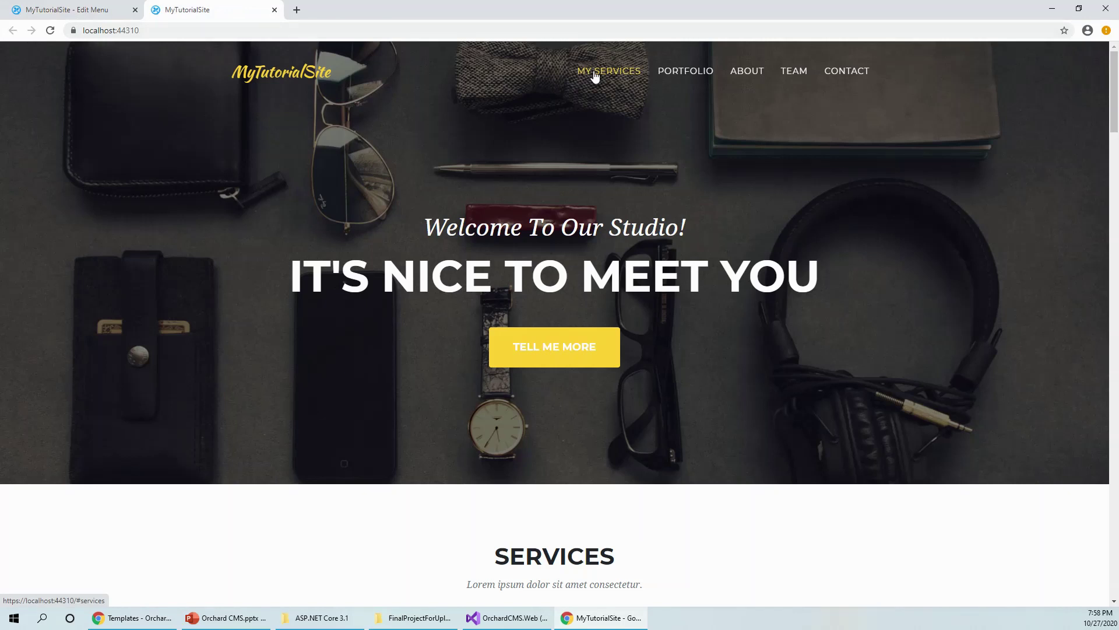
{"action": "left_click", "coordinate": [82, 10]}
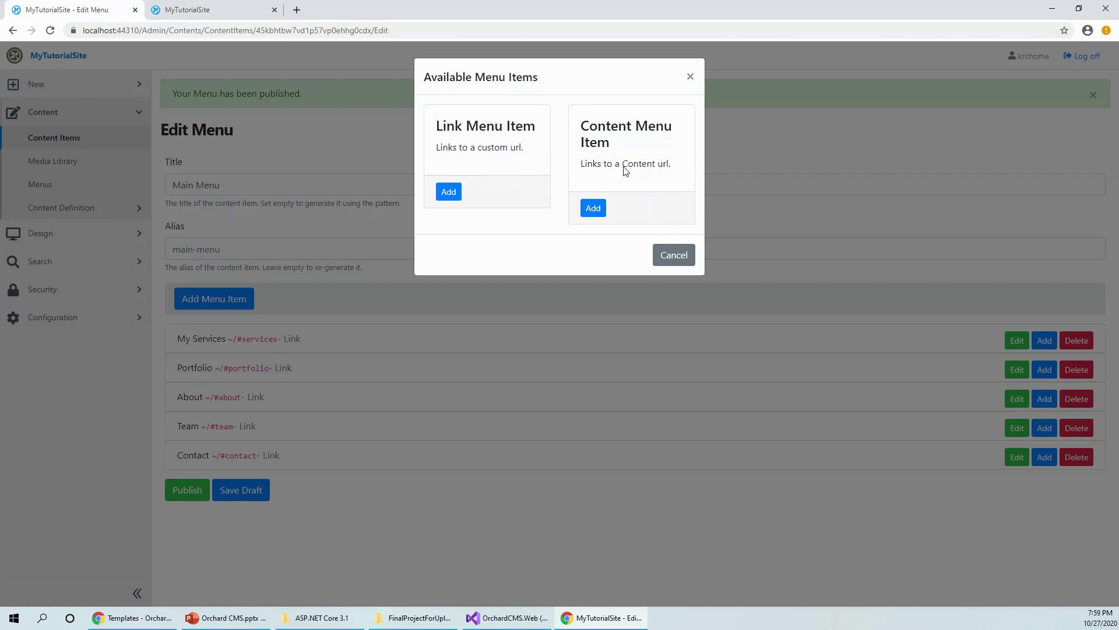
- Add a Link Menu Item named 'Projects' to the Main Menu and publish it
{"action": "left_click", "coordinate": [449, 192]}
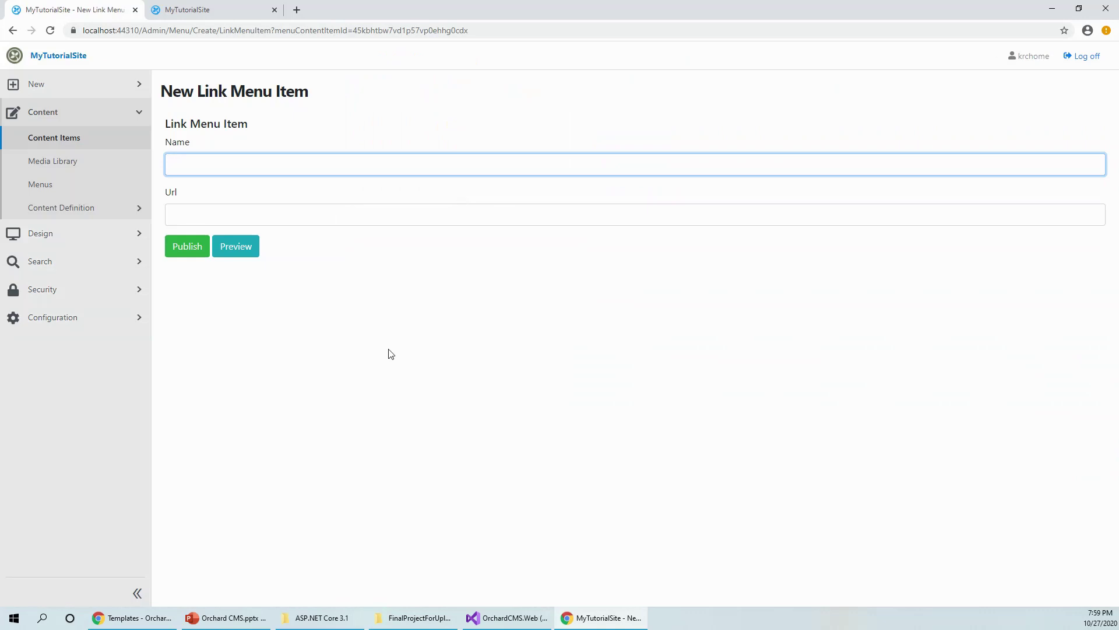
{"action": "type", "text": "Projects"}
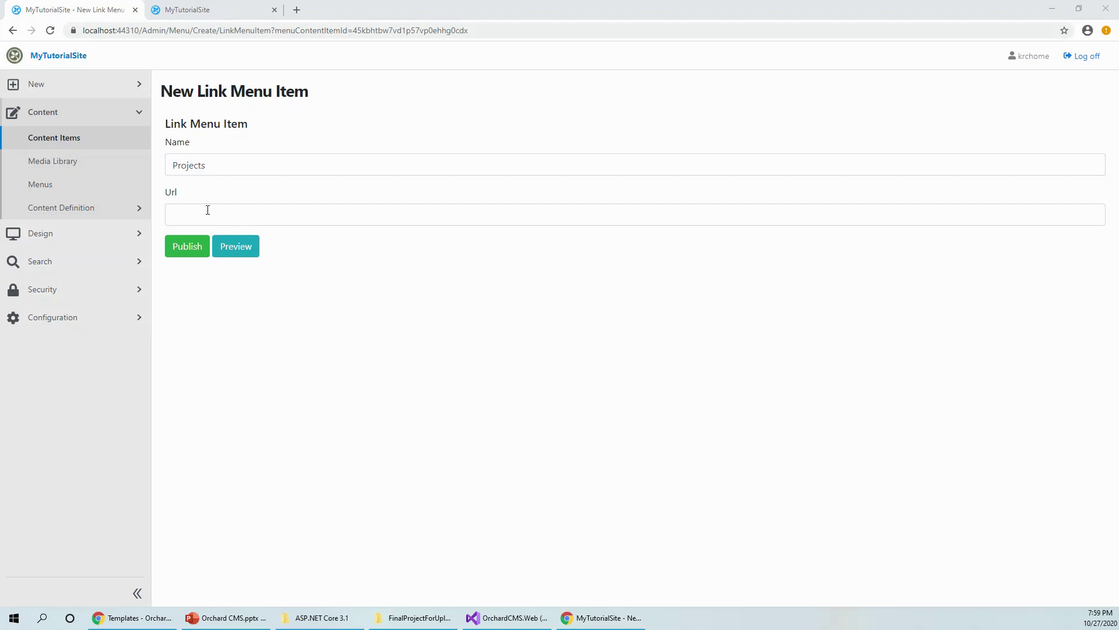
{"action": "left_click", "coordinate": [185, 248]}
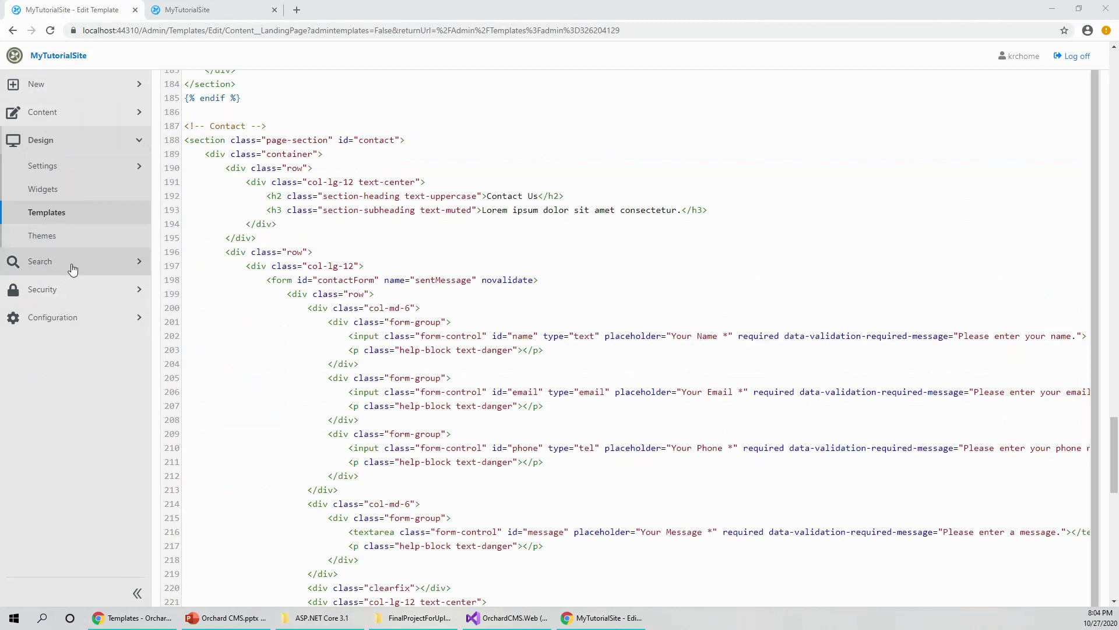
- Open the Content__LandingPage template under Design and scroll its code to the top
{"action": "left_click", "coordinate": [139, 141]}
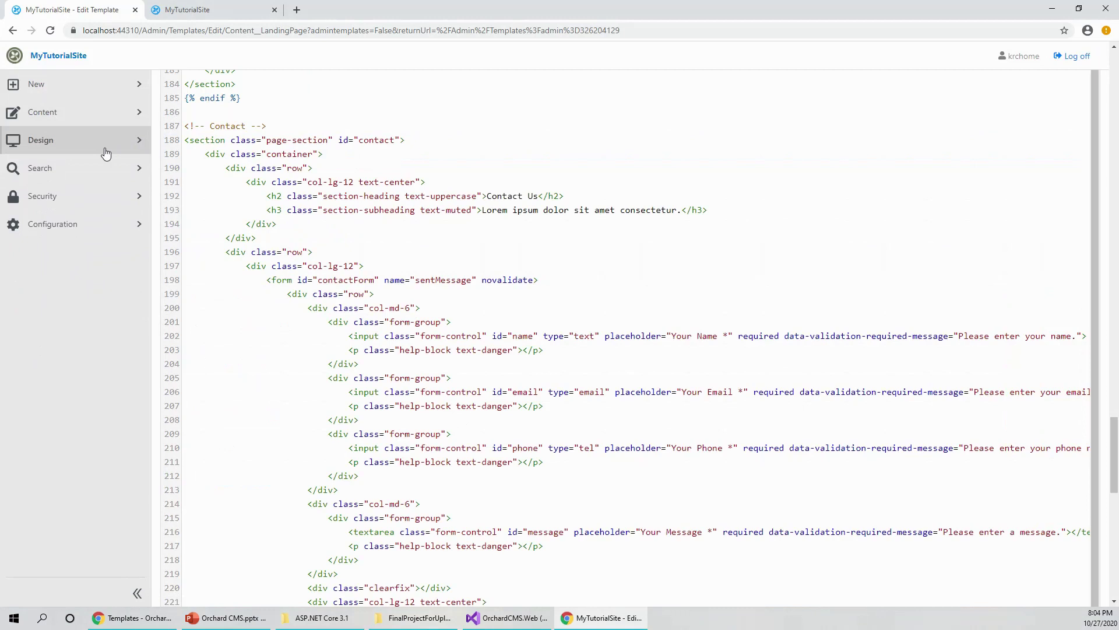
{"action": "left_click", "coordinate": [139, 146]}
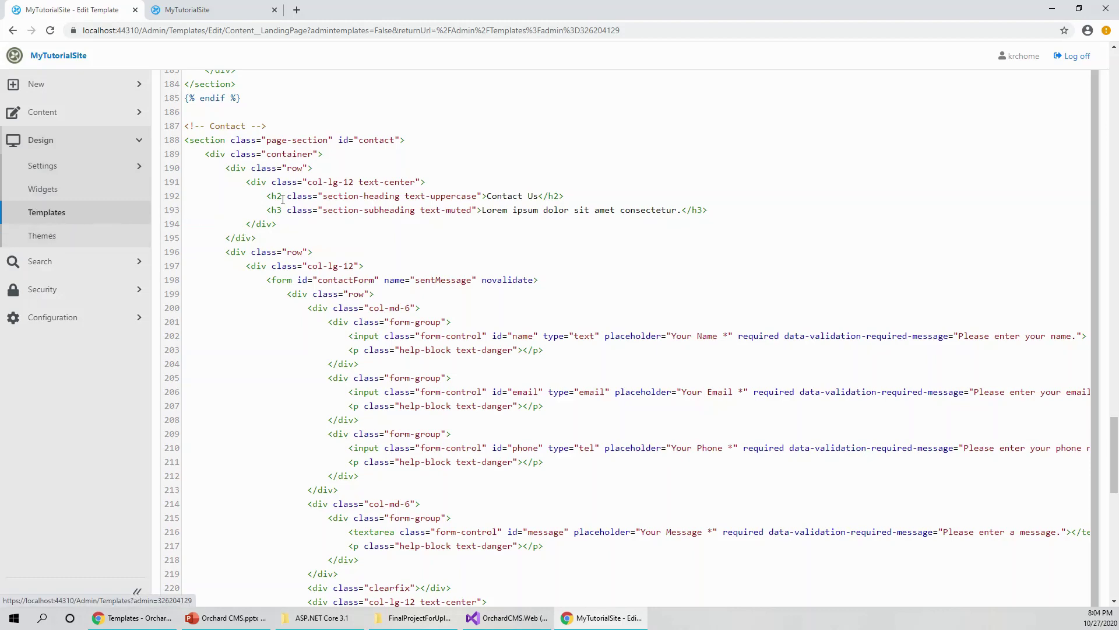
{"action": "scroll", "coordinate": [699, 361], "scroll_direction": "up", "scroll_amount": 10}
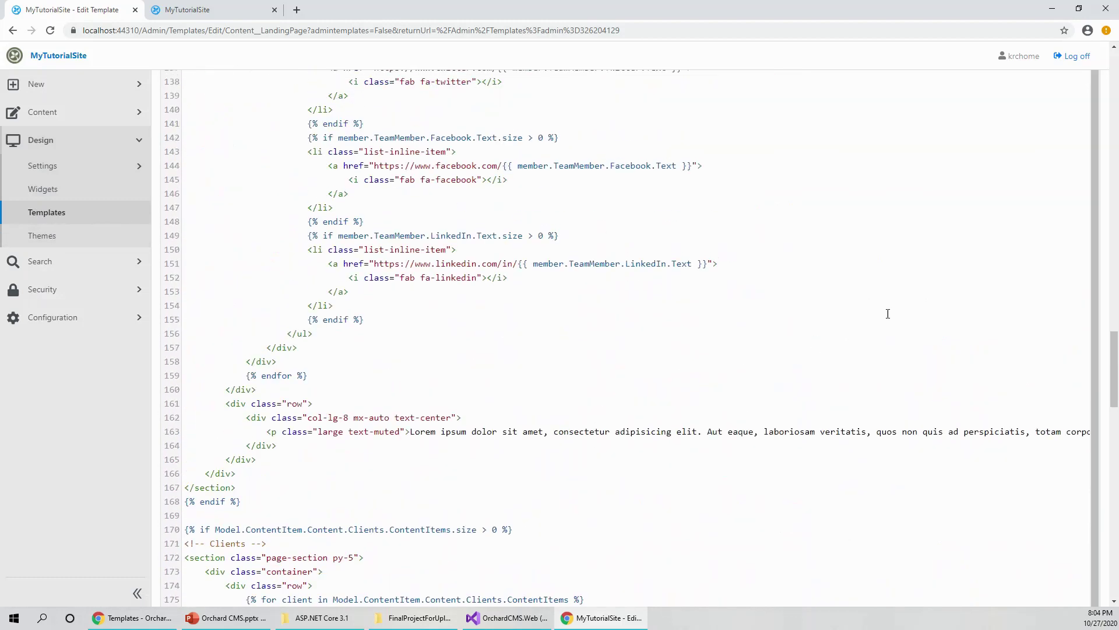
{"action": "left_click_drag", "start_coordinate": [1114, 356], "coordinate": [1117, 103]}
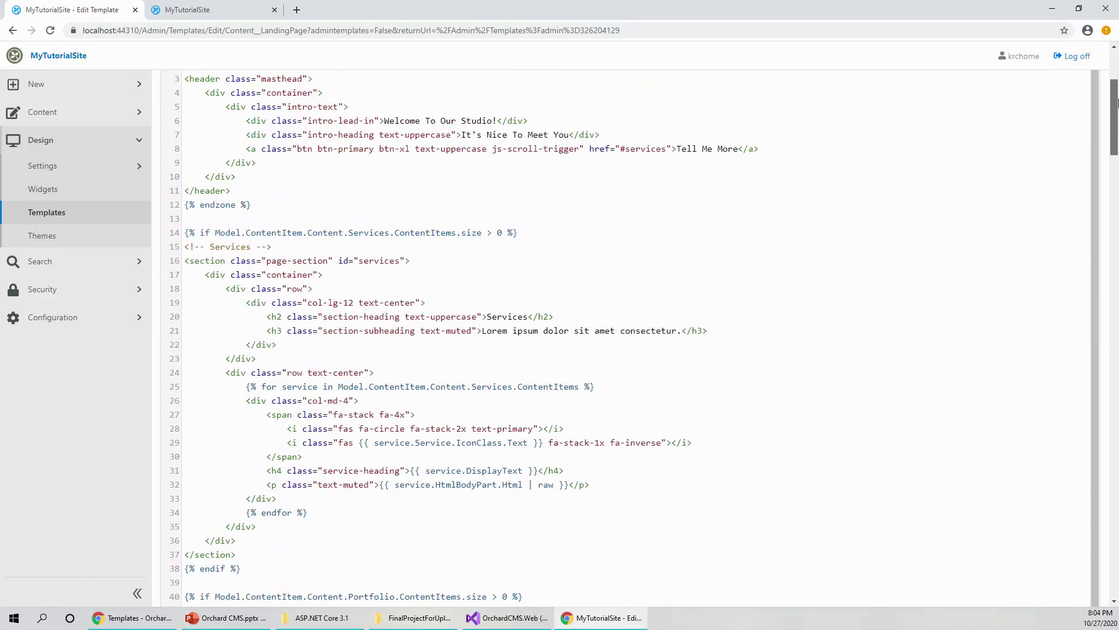
{"action": "left_click", "coordinate": [213, 9]}
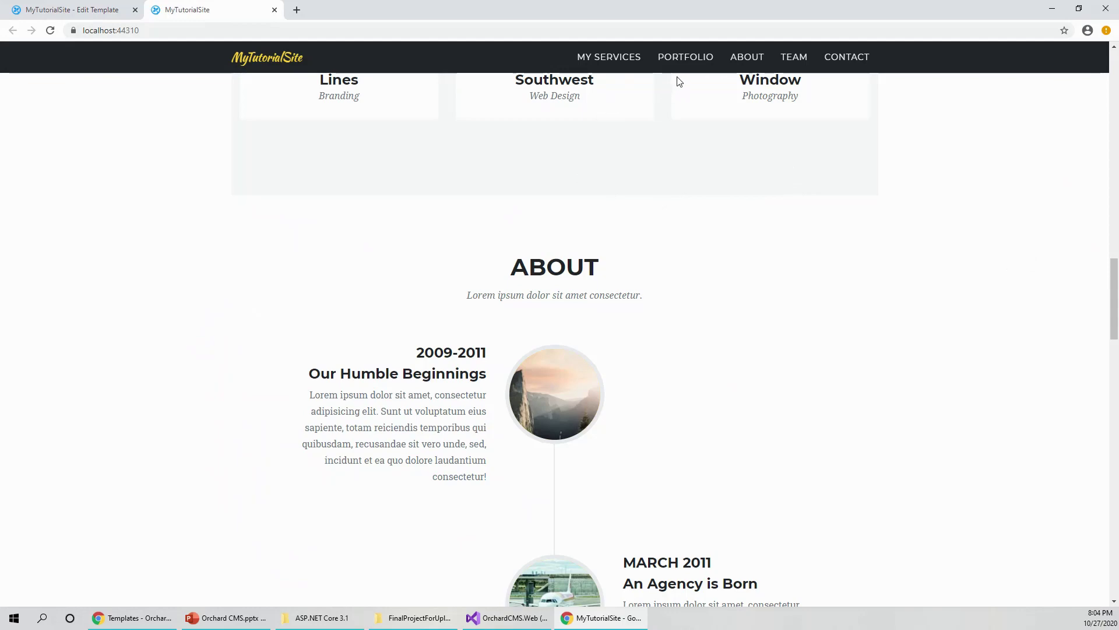
- Jump through the live site's MY SERVICES, PORTFOLIO, ABOUT, TEAM and CONTACT sections
{"action": "left_click", "coordinate": [625, 61]}
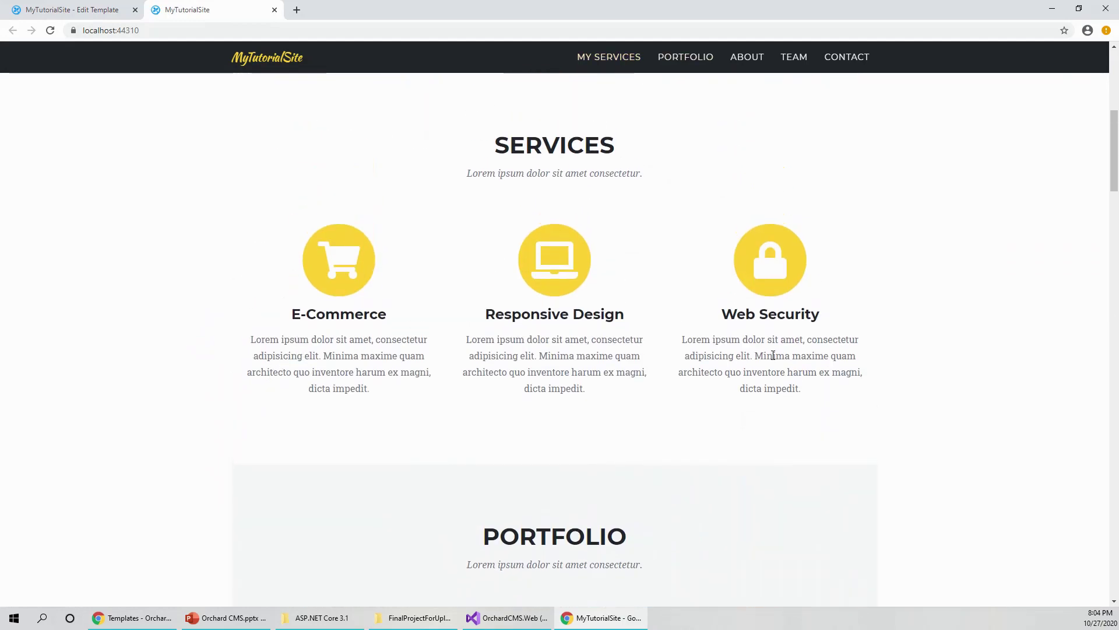
{"action": "left_click", "coordinate": [690, 58]}
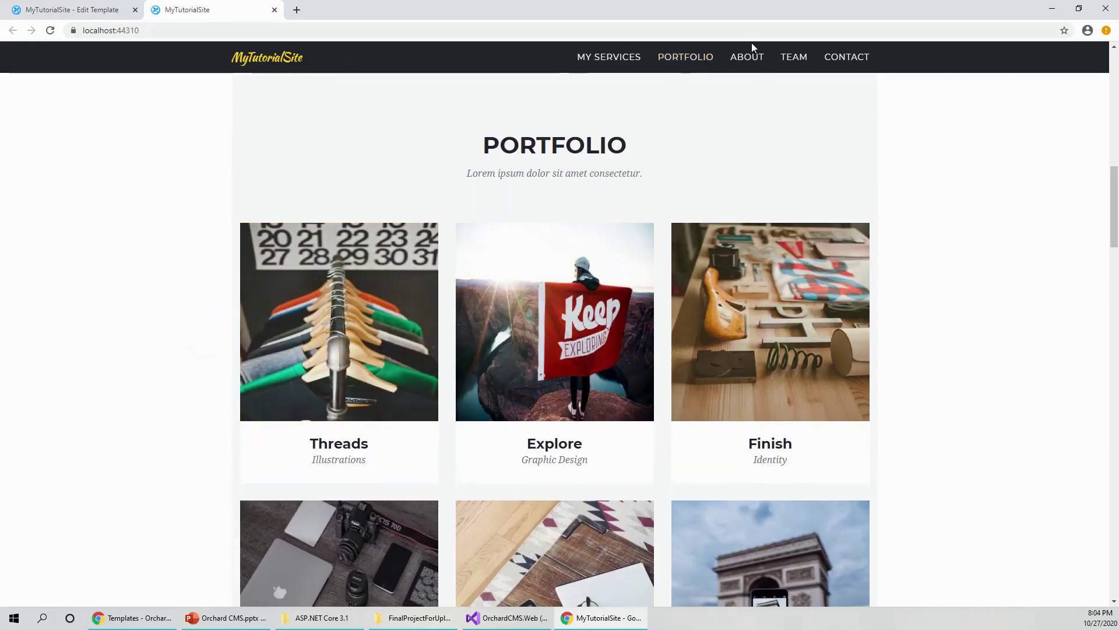
{"action": "left_click", "coordinate": [743, 60]}
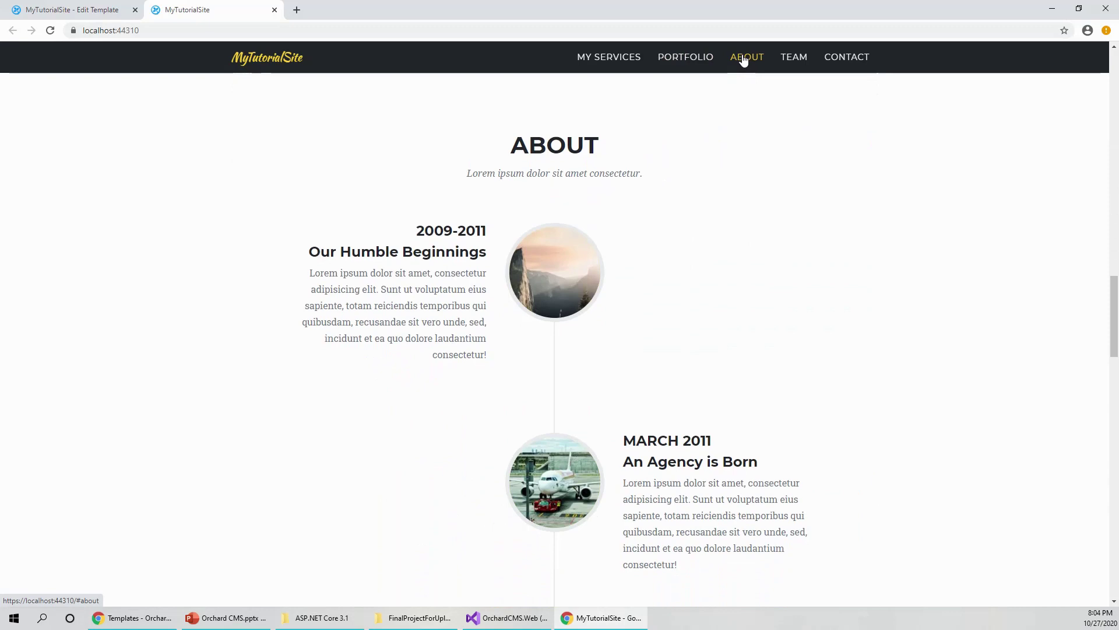
{"action": "left_click", "coordinate": [793, 56]}
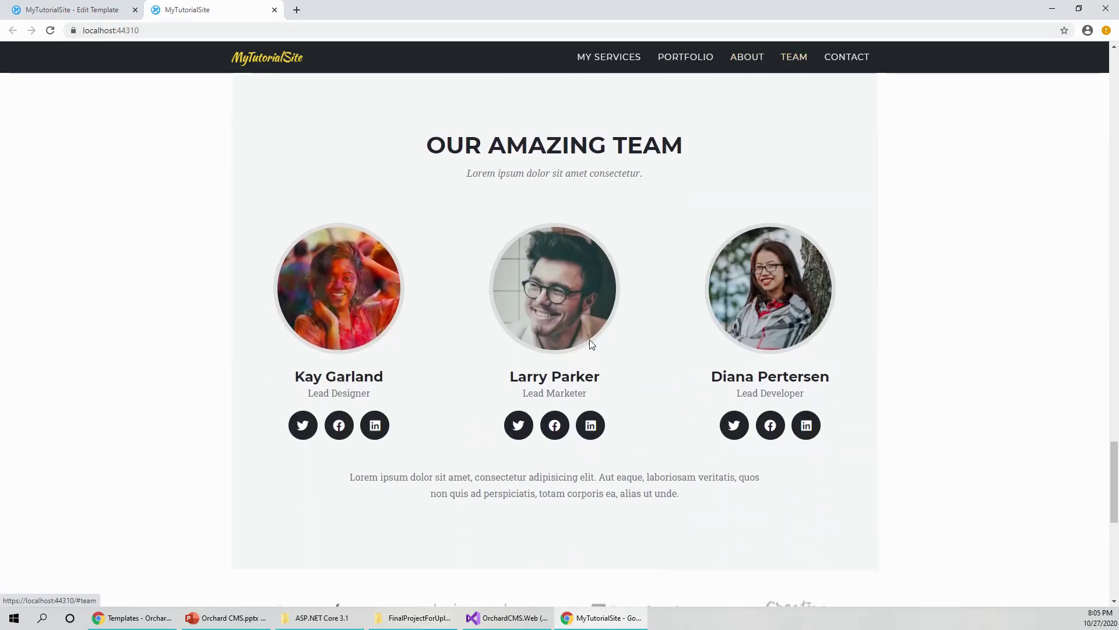
{"action": "left_click", "coordinate": [855, 58]}
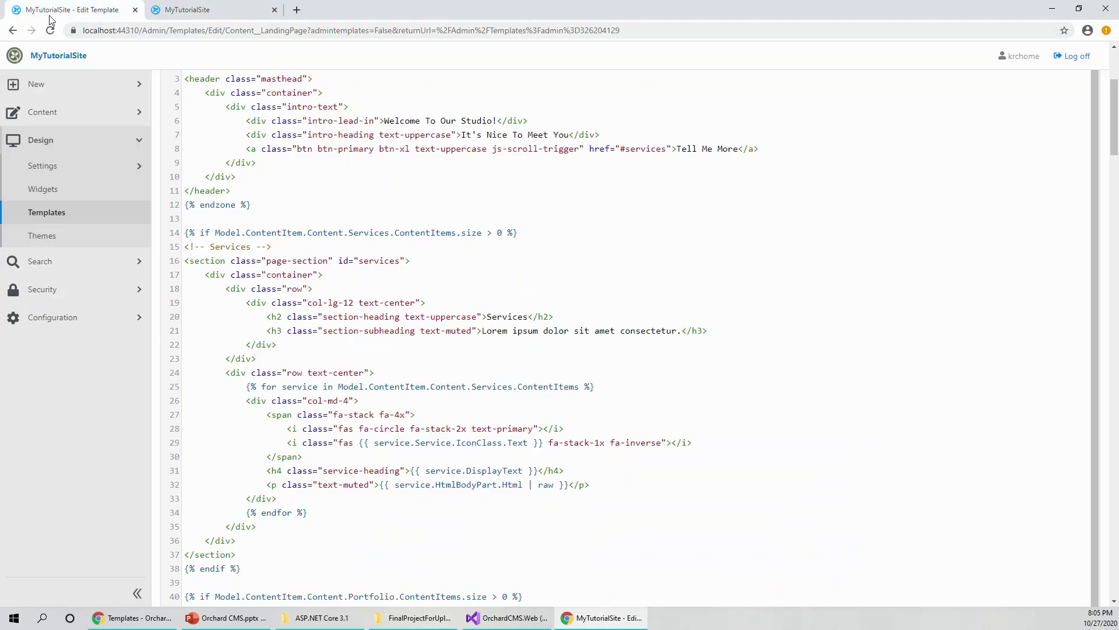
- Switch back to the LandingPage template code and scroll down to the Team section markup
{"action": "left_click", "coordinate": [51, 11]}
{"action": "scroll", "coordinate": [191, 365], "scroll_direction": "up", "scroll_amount": 1}
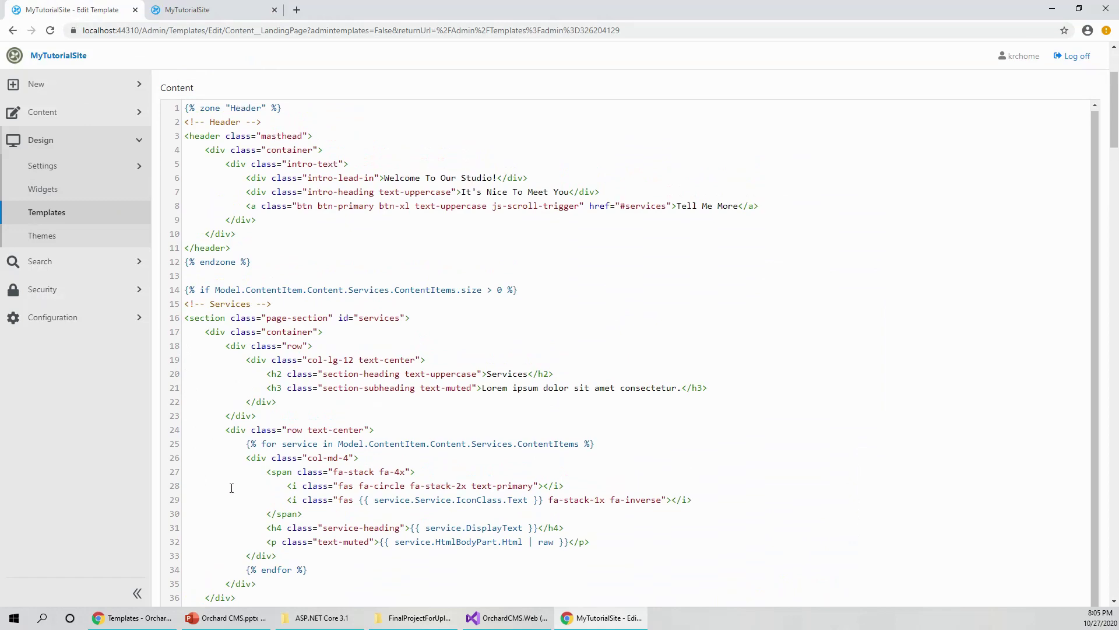
{"action": "scroll", "coordinate": [245, 460], "scroll_direction": "down", "scroll_amount": 5}
{"action": "scroll", "coordinate": [280, 481], "scroll_direction": "down", "scroll_amount": 2}
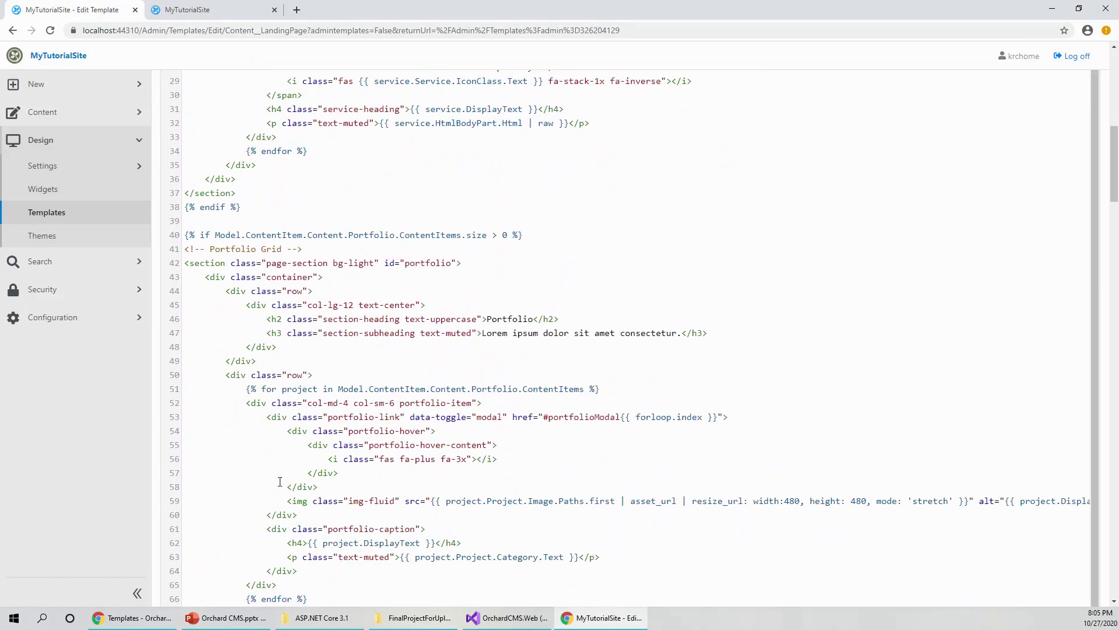
{"action": "scroll", "coordinate": [220, 469], "scroll_direction": "down", "scroll_amount": 3}
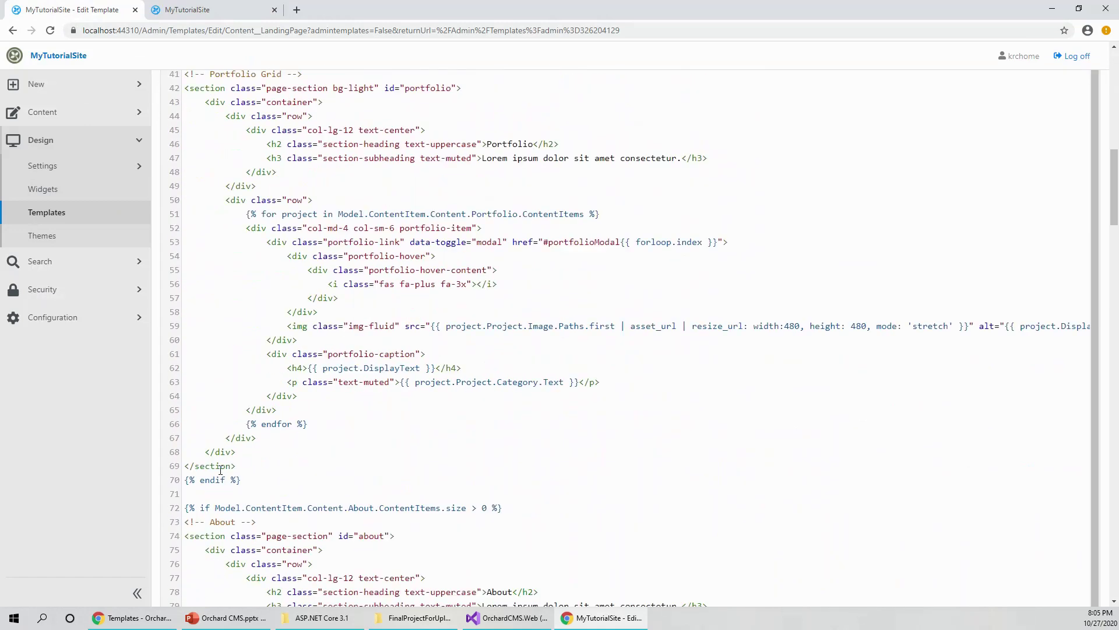
{"action": "scroll", "coordinate": [232, 522], "scroll_direction": "down", "scroll_amount": 10}
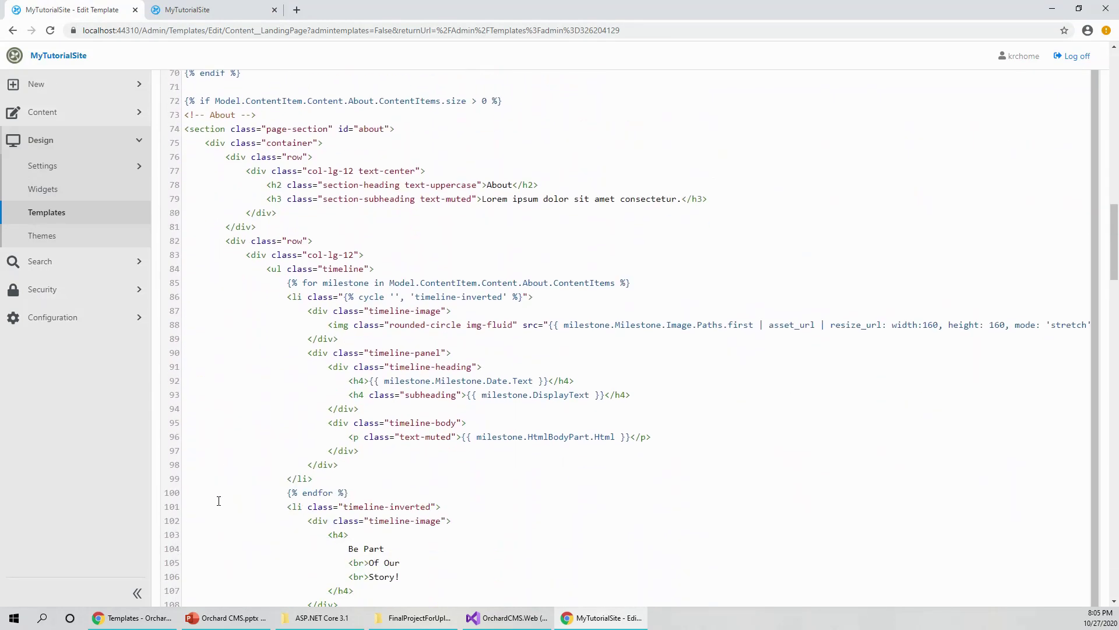
{"action": "scroll", "coordinate": [219, 500], "scroll_direction": "down", "scroll_amount": 7}
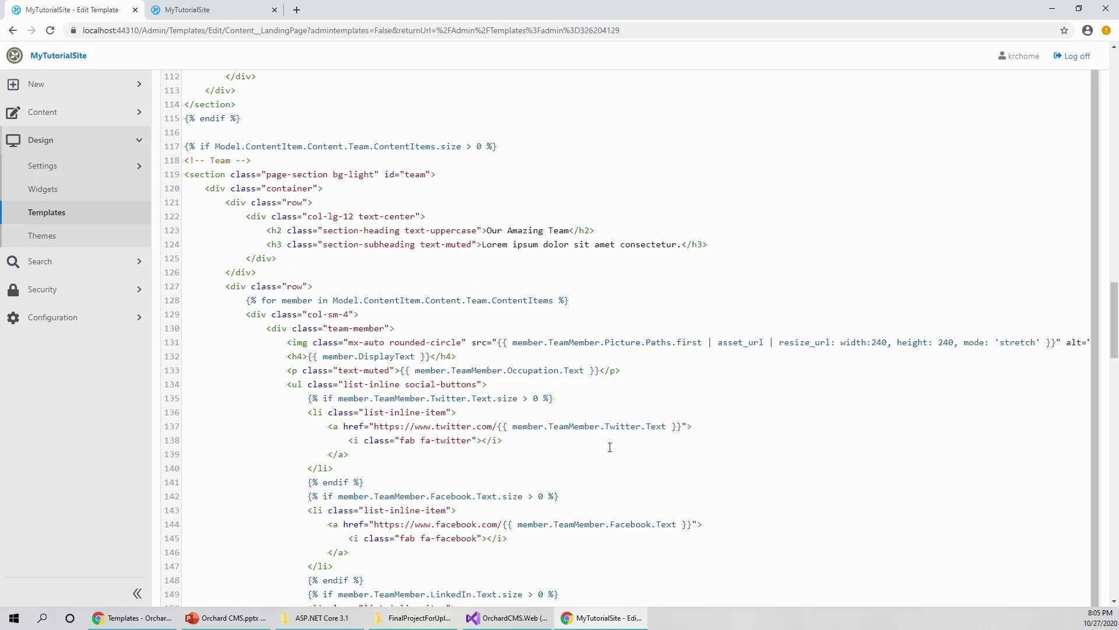
- Check the top of the live website, then return to the landing page template code
{"action": "left_click", "coordinate": [214, 10]}
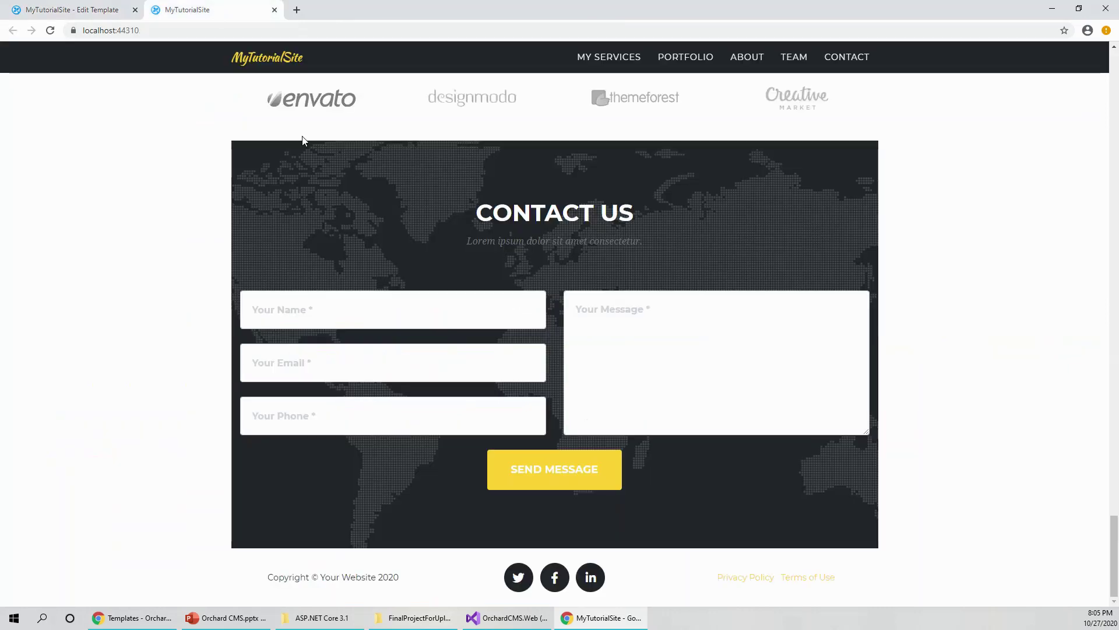
{"action": "scroll", "coordinate": [537, 418], "scroll_direction": "up", "scroll_amount": 4}
{"action": "scroll", "coordinate": [537, 419], "scroll_direction": "up", "scroll_amount": 15}
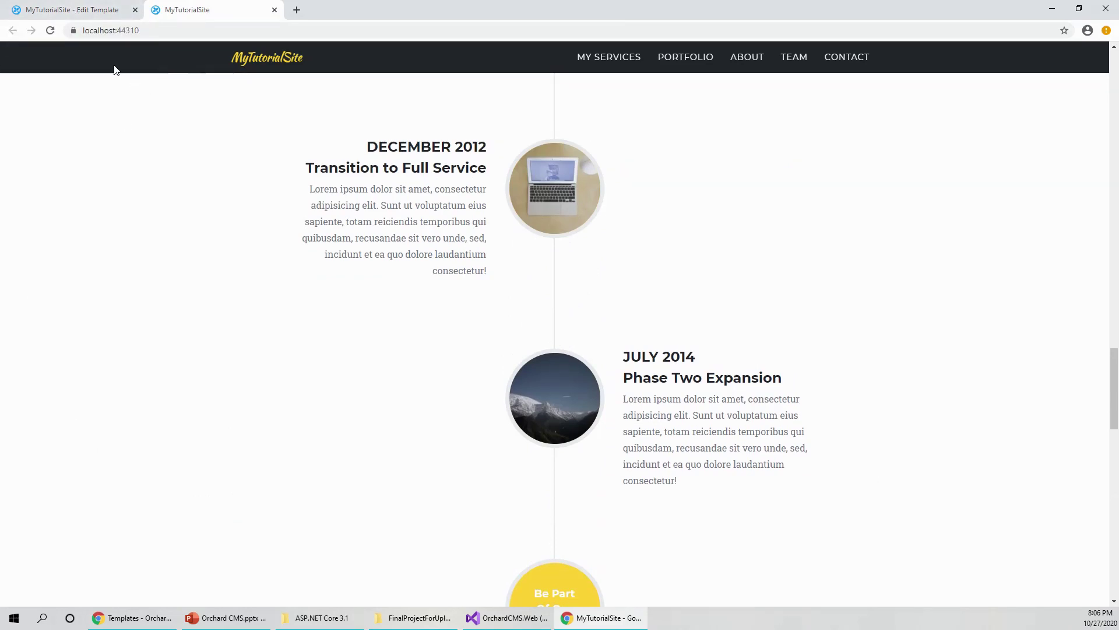
{"action": "left_click", "coordinate": [77, 14]}
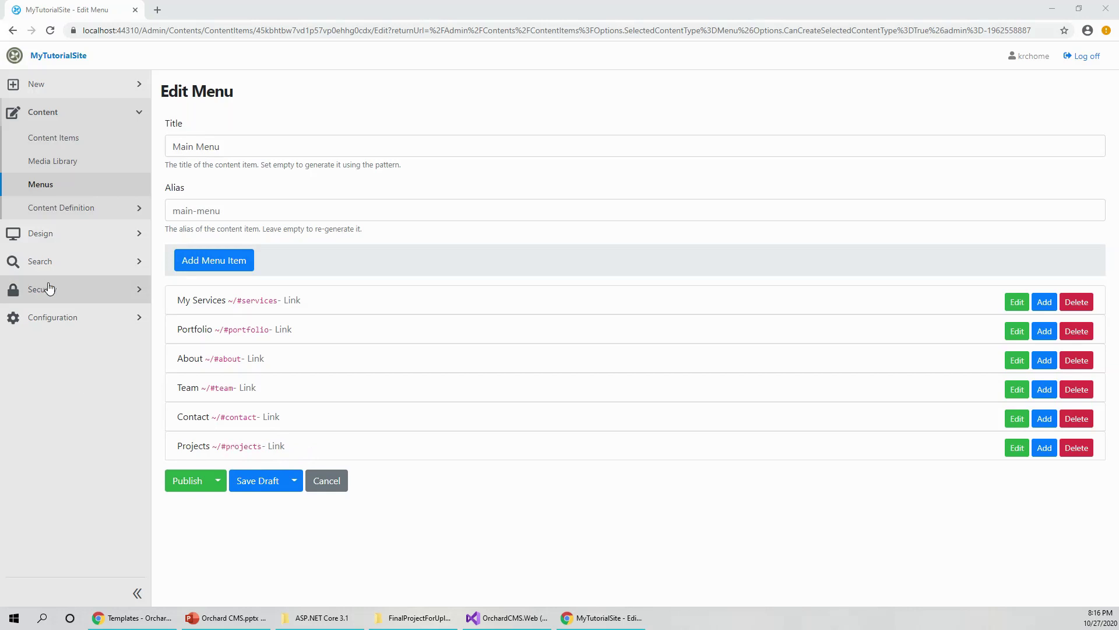
- Go through Content Definition > Content Types and Design > Templates to list the Content__LandingPage template
{"action": "left_click", "coordinate": [78, 209]}
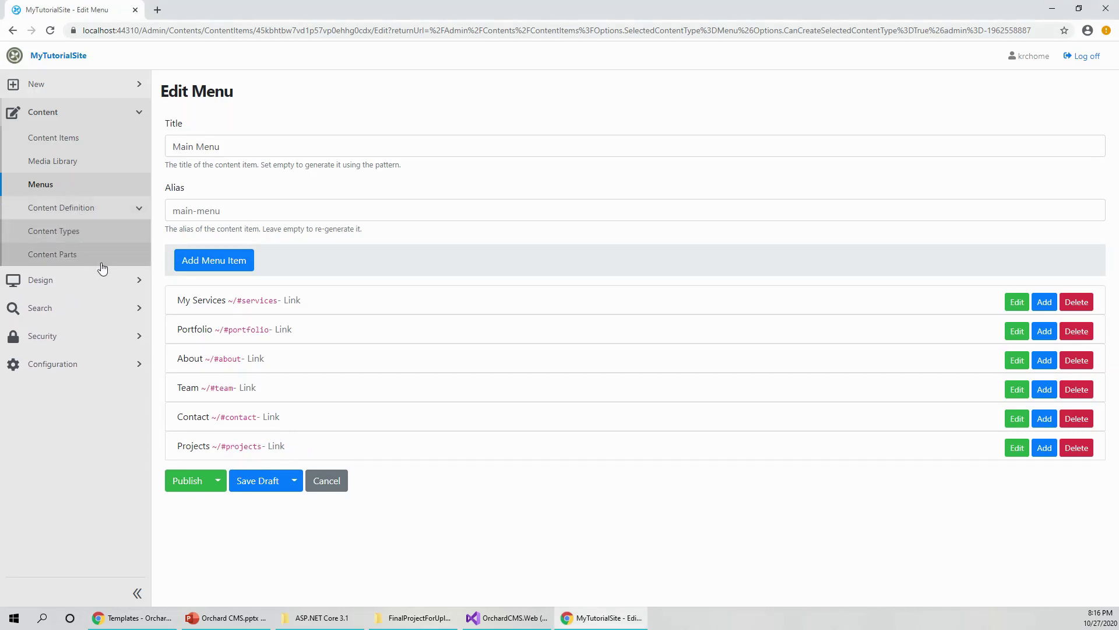
{"action": "left_click", "coordinate": [52, 234]}
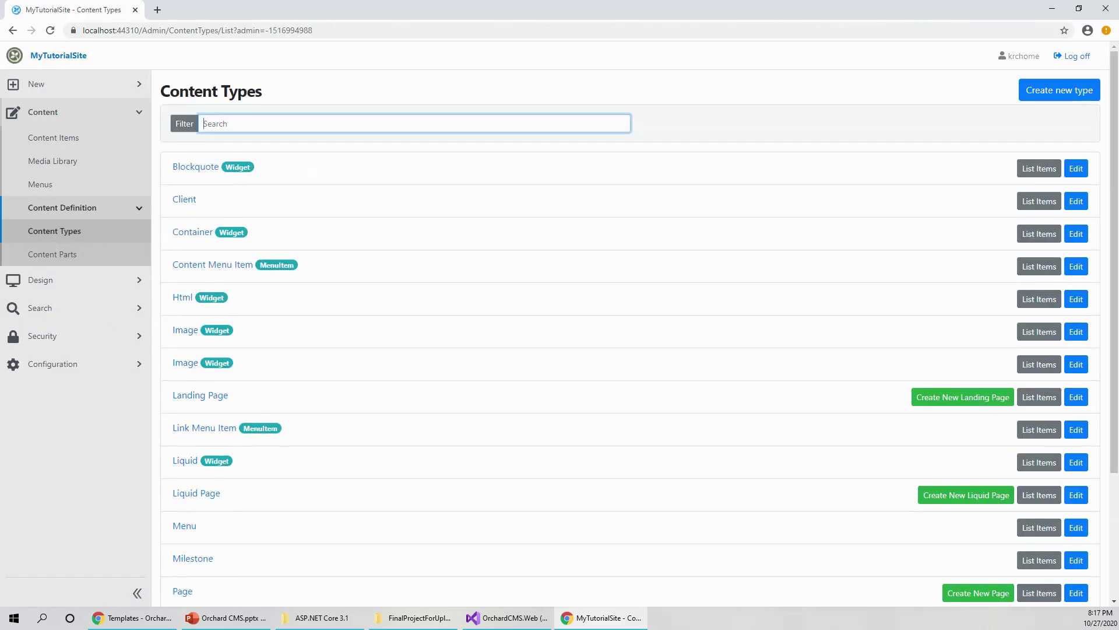
{"action": "left_click", "coordinate": [138, 283]}
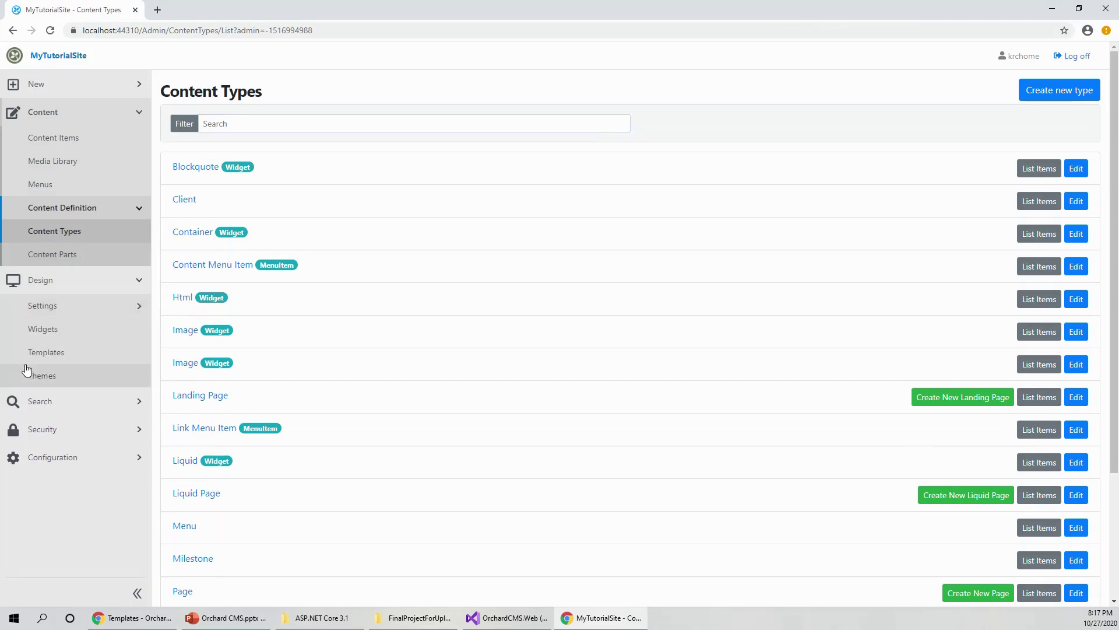
{"action": "left_click", "coordinate": [37, 352]}
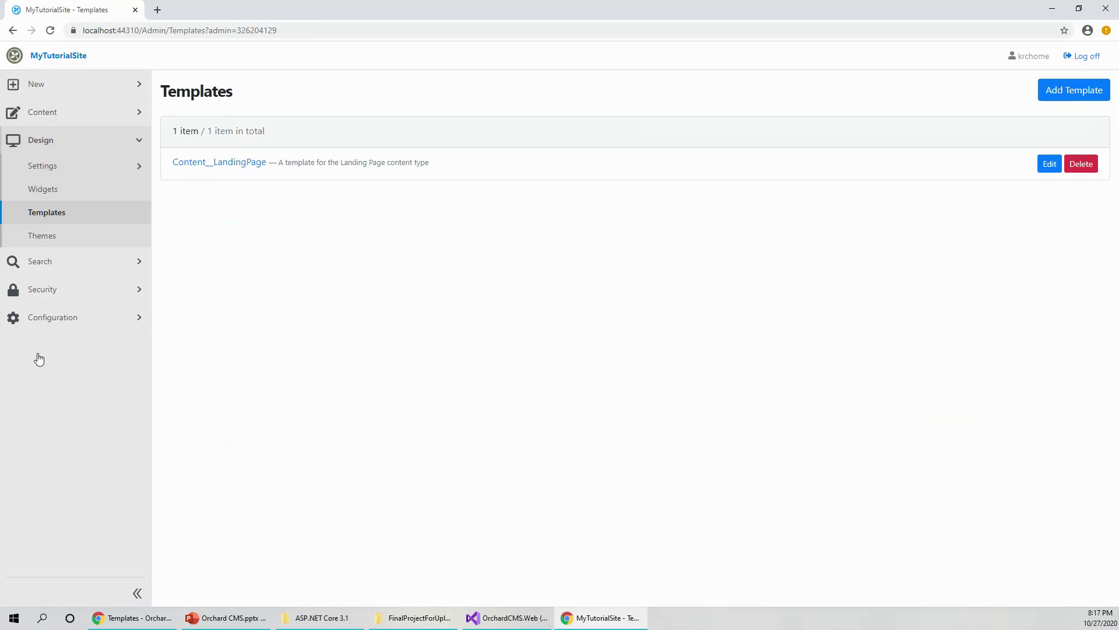
- Open the Content__LandingPage template and scroll to the section with id 'projects'
{"action": "left_click", "coordinate": [1048, 167]}
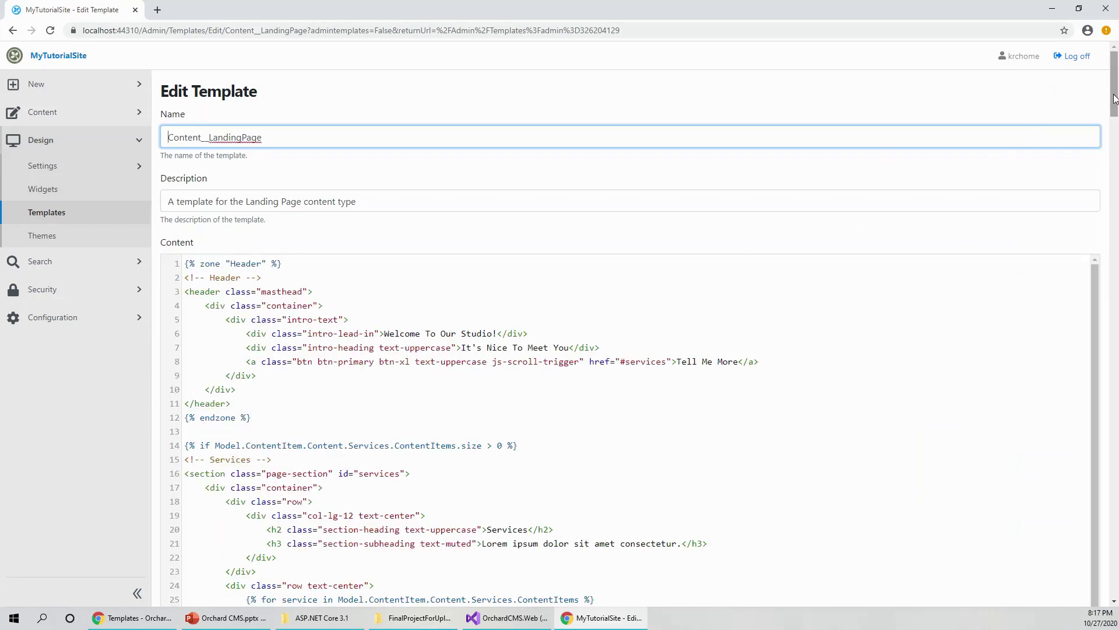
{"action": "left_click_drag", "start_coordinate": [1115, 99], "coordinate": [1048, 510]}
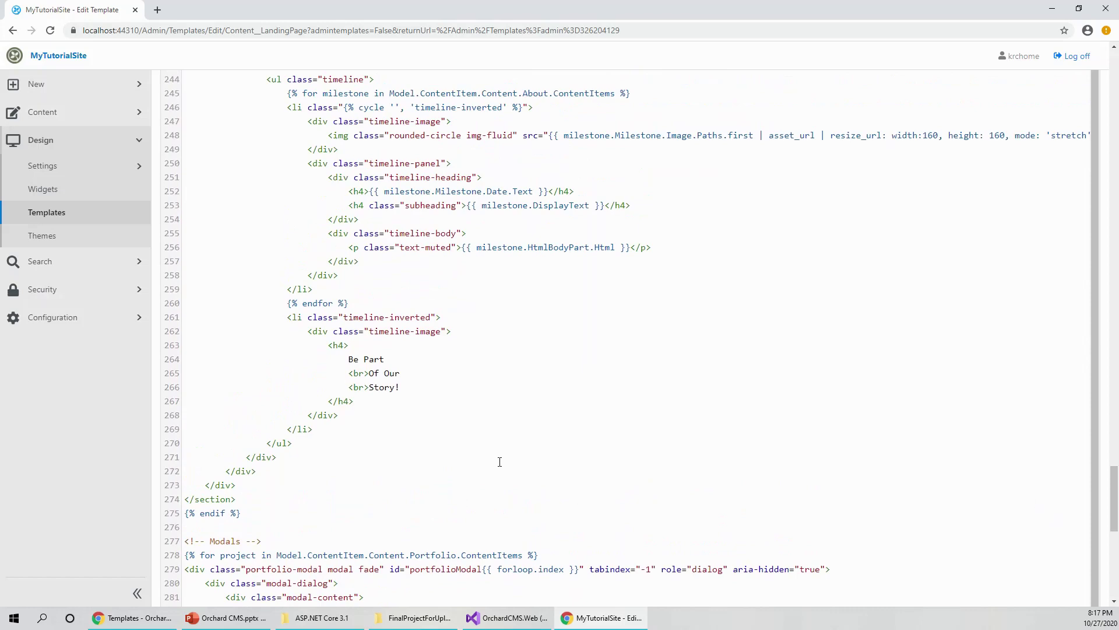
{"action": "scroll", "coordinate": [500, 462], "scroll_direction": "up", "scroll_amount": 6}
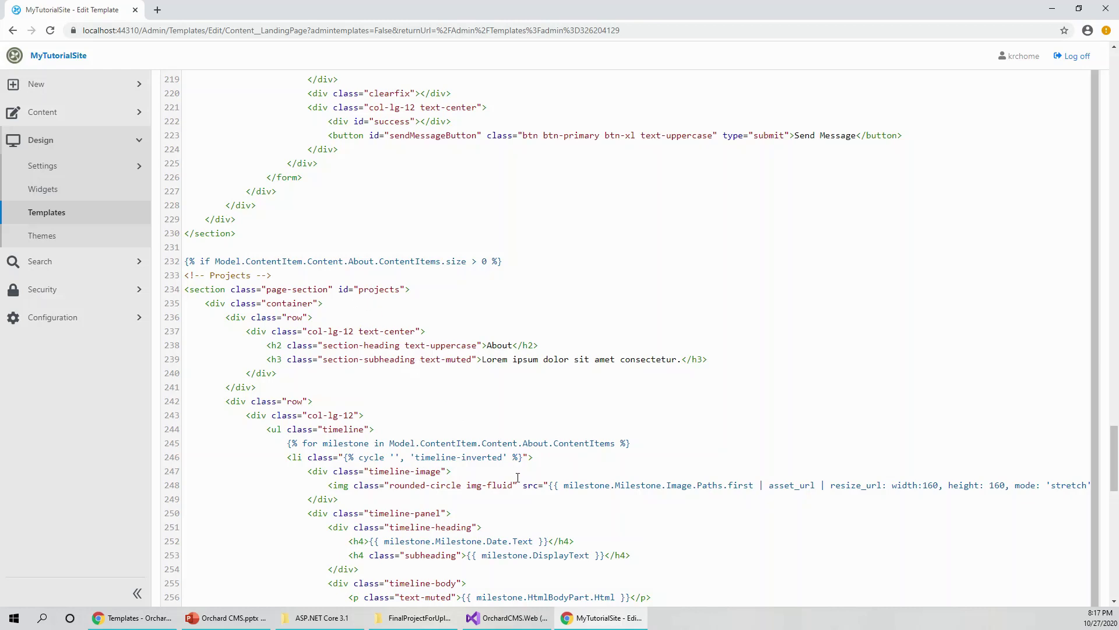
{"action": "scroll", "coordinate": [518, 478], "scroll_direction": "down", "scroll_amount": 1}
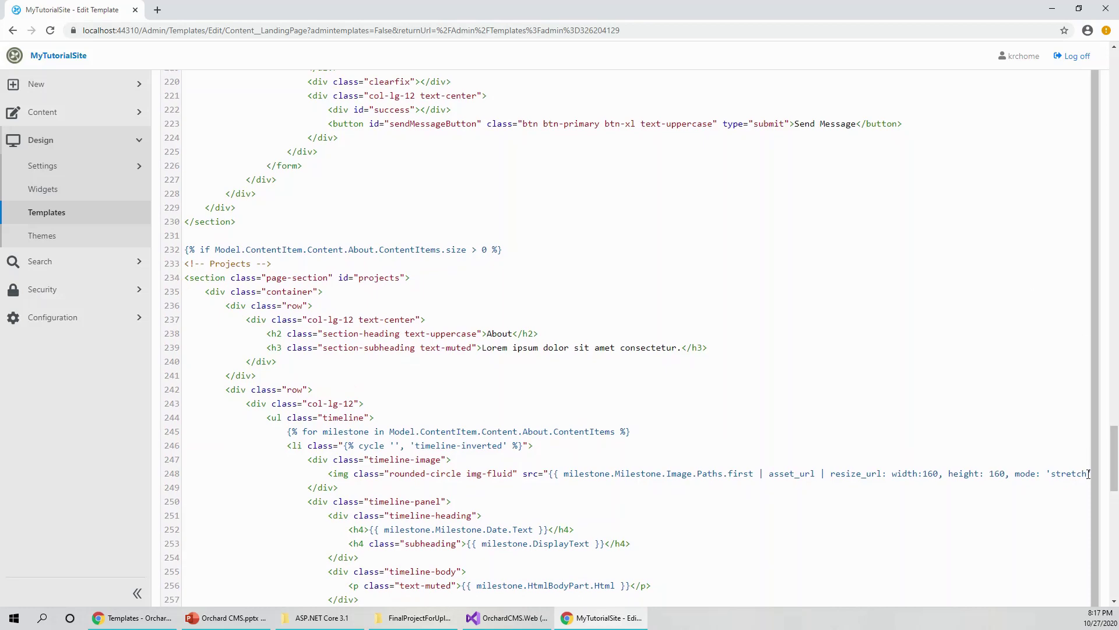
{"action": "left_click_drag", "start_coordinate": [1114, 483], "coordinate": [1112, 522]}
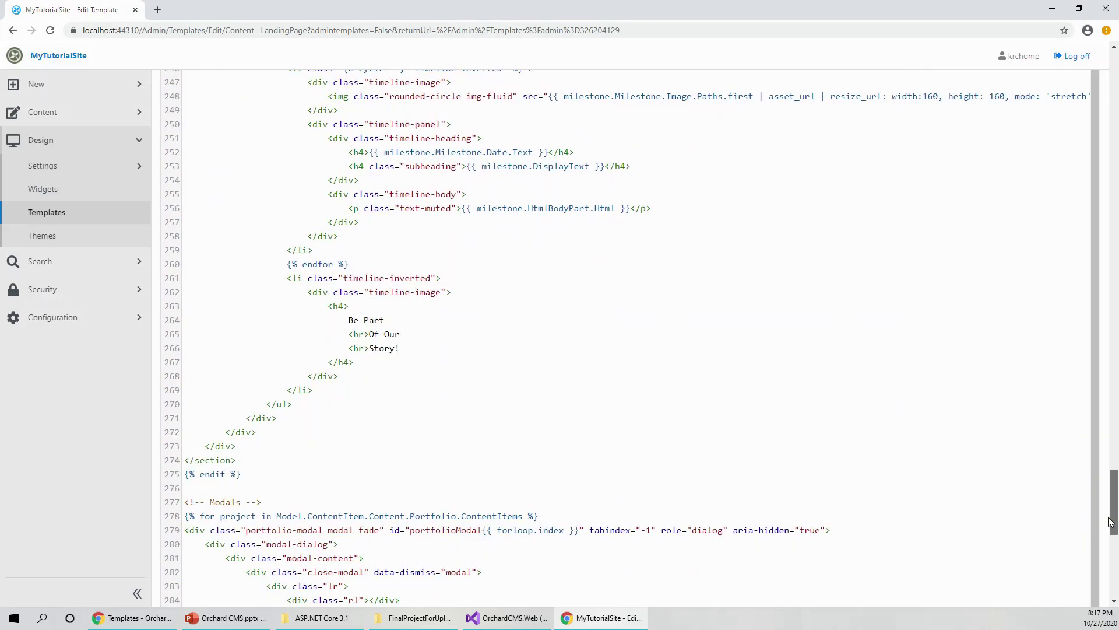
{"action": "scroll", "coordinate": [690, 400], "scroll_direction": "up", "scroll_amount": 3}
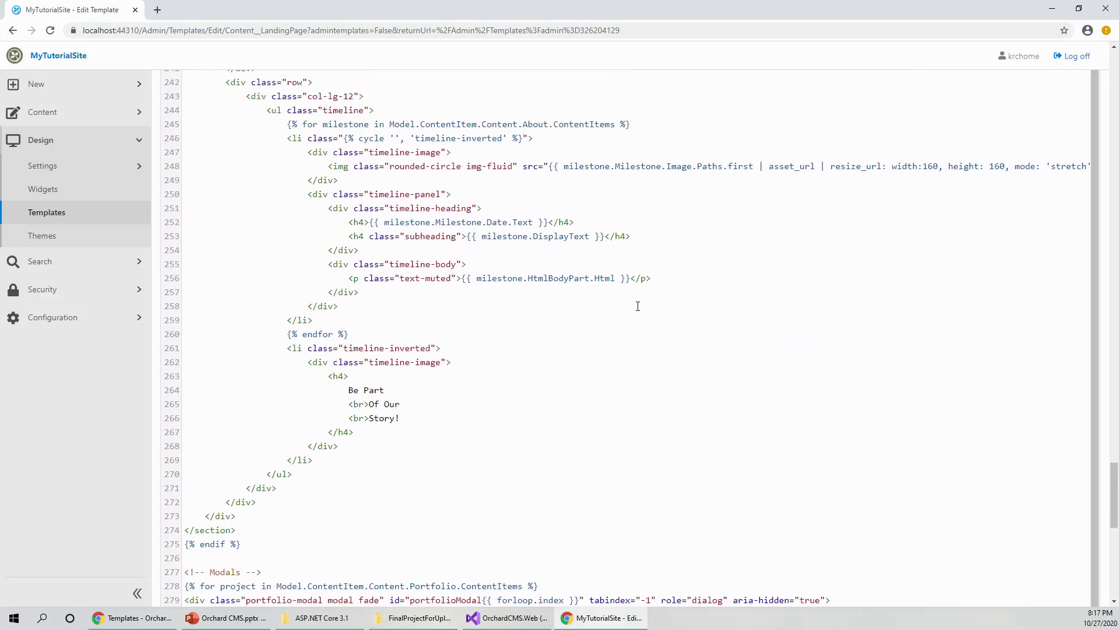
{"action": "scroll", "coordinate": [637, 306], "scroll_direction": "up", "scroll_amount": 5}
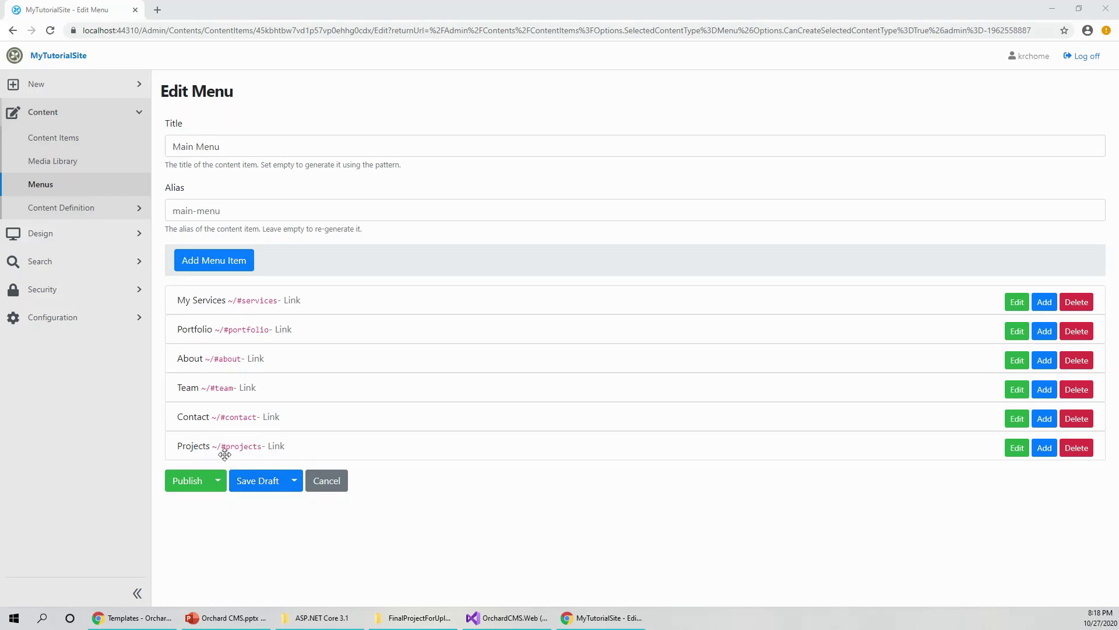
- Open the public MyTutorialSite home page in a new browser tab
{"action": "right_click", "coordinate": [60, 58]}
{"action": "left_click", "coordinate": [80, 69]}
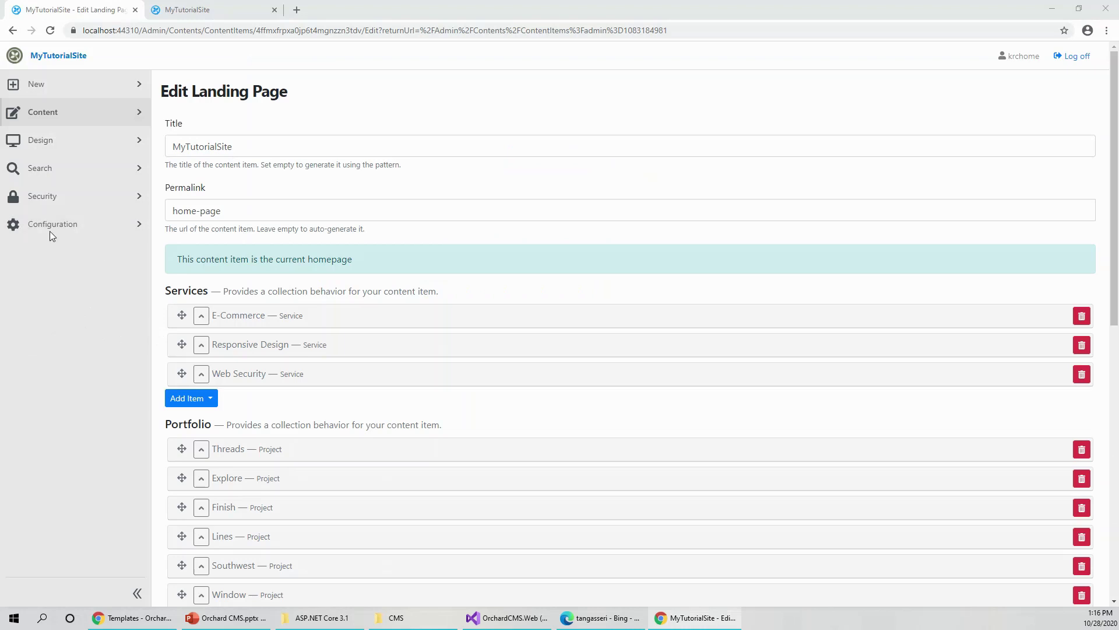
- Edit the MyTutorialSite LandingPage from Content Items and scroll through its services, projects, milestones and clients
{"action": "left_click", "coordinate": [86, 116]}
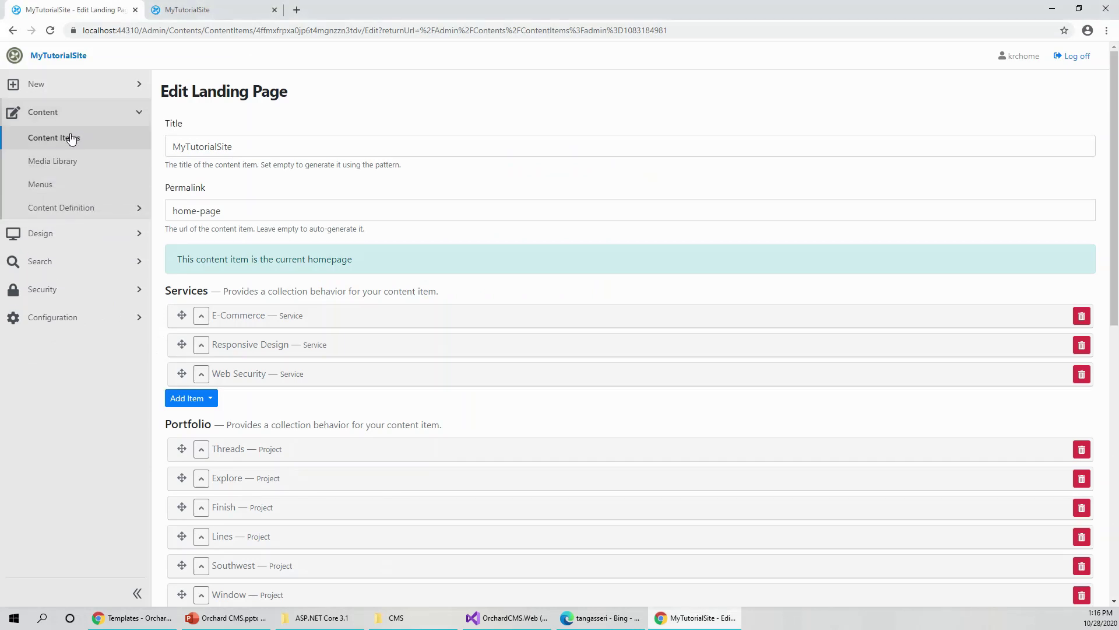
{"action": "left_click", "coordinate": [70, 137]}
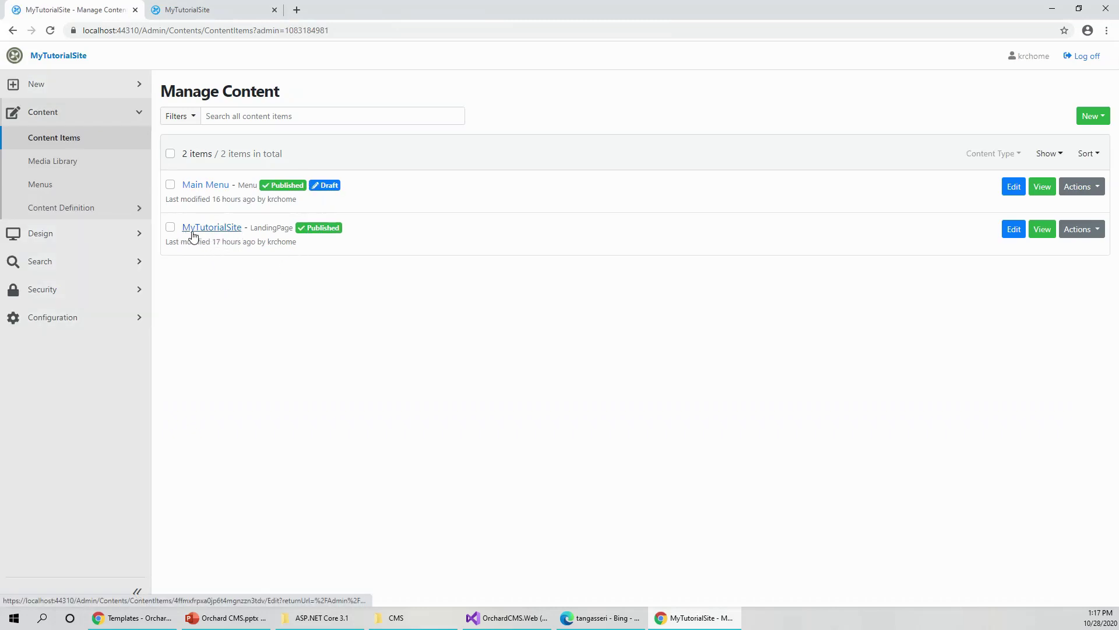
{"action": "left_click", "coordinate": [1013, 229]}
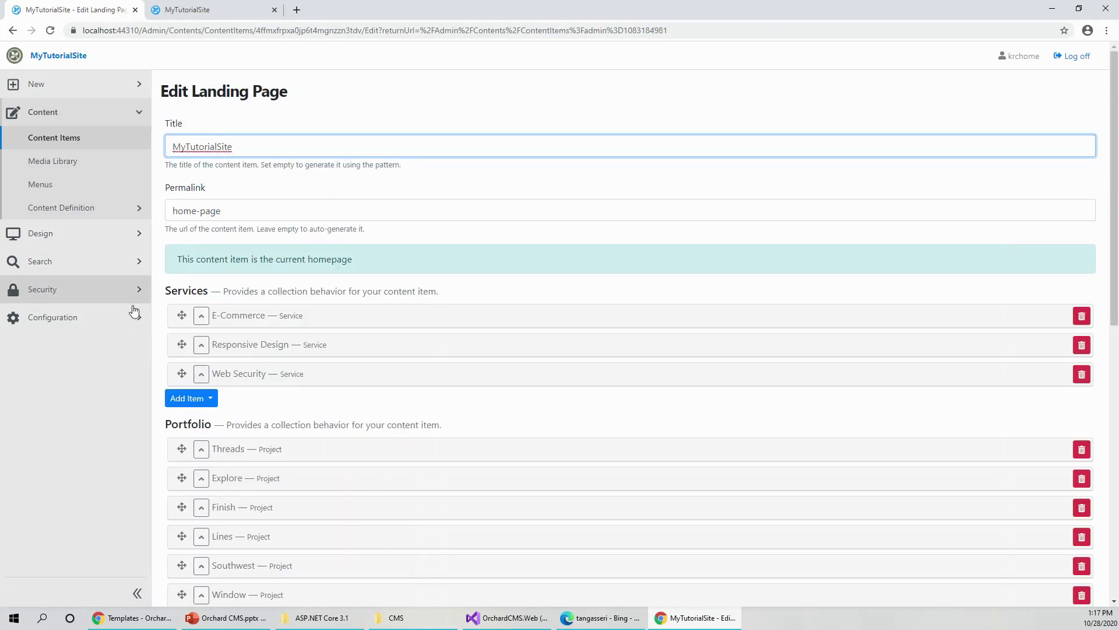
{"action": "scroll", "coordinate": [320, 467], "scroll_direction": "down", "scroll_amount": 1}
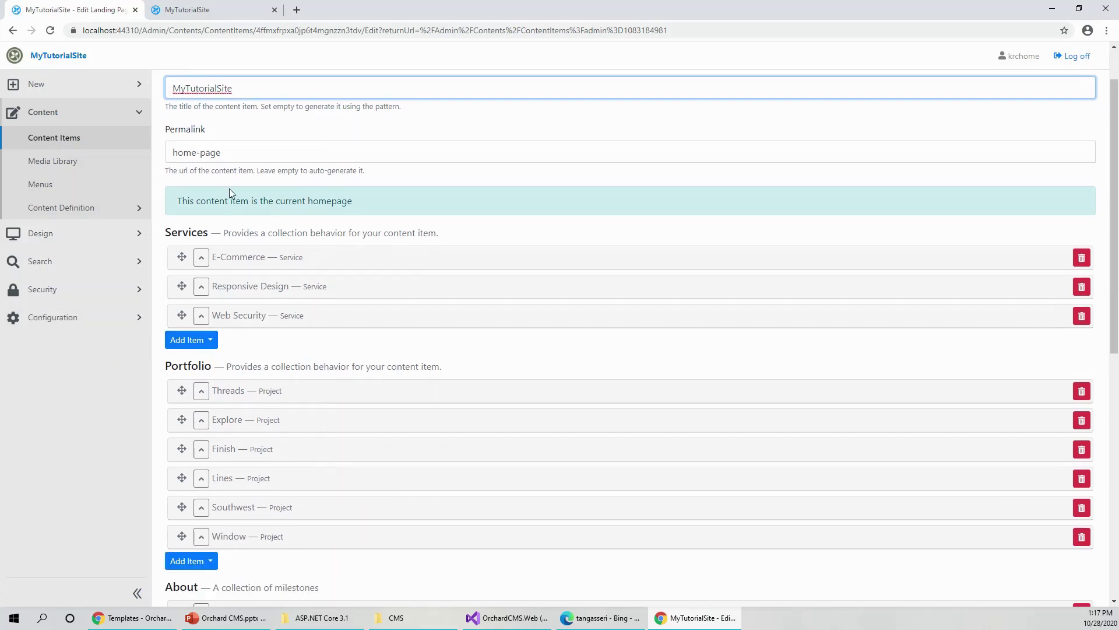
{"action": "scroll", "coordinate": [338, 497], "scroll_direction": "down", "scroll_amount": 2}
{"action": "scroll", "coordinate": [368, 520], "scroll_direction": "down", "scroll_amount": 5}
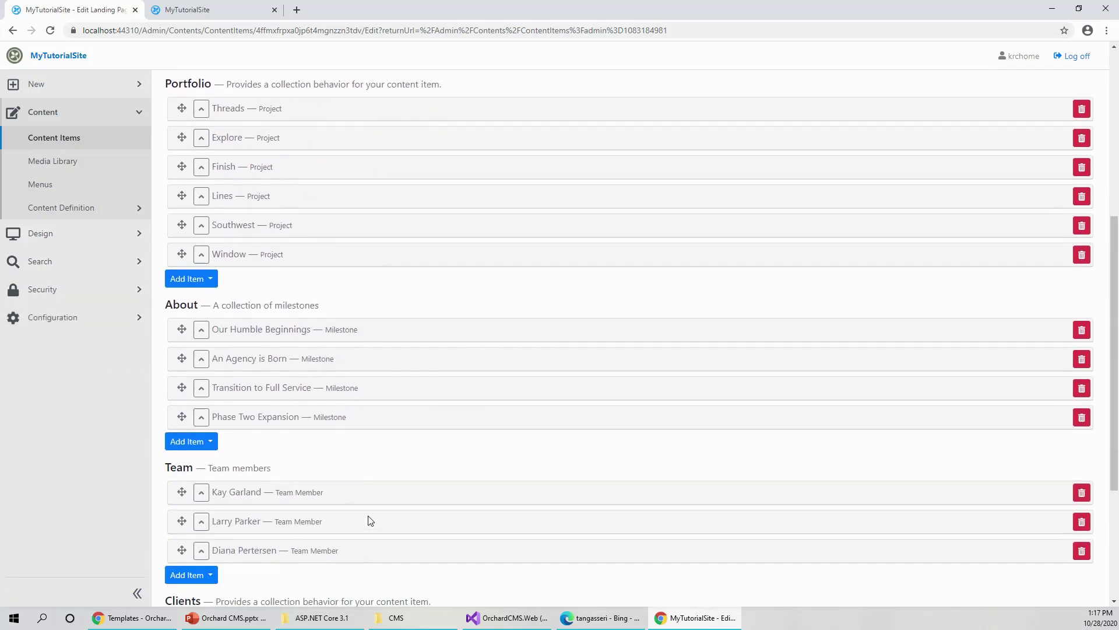
{"action": "scroll", "coordinate": [370, 519], "scroll_direction": "down", "scroll_amount": 2}
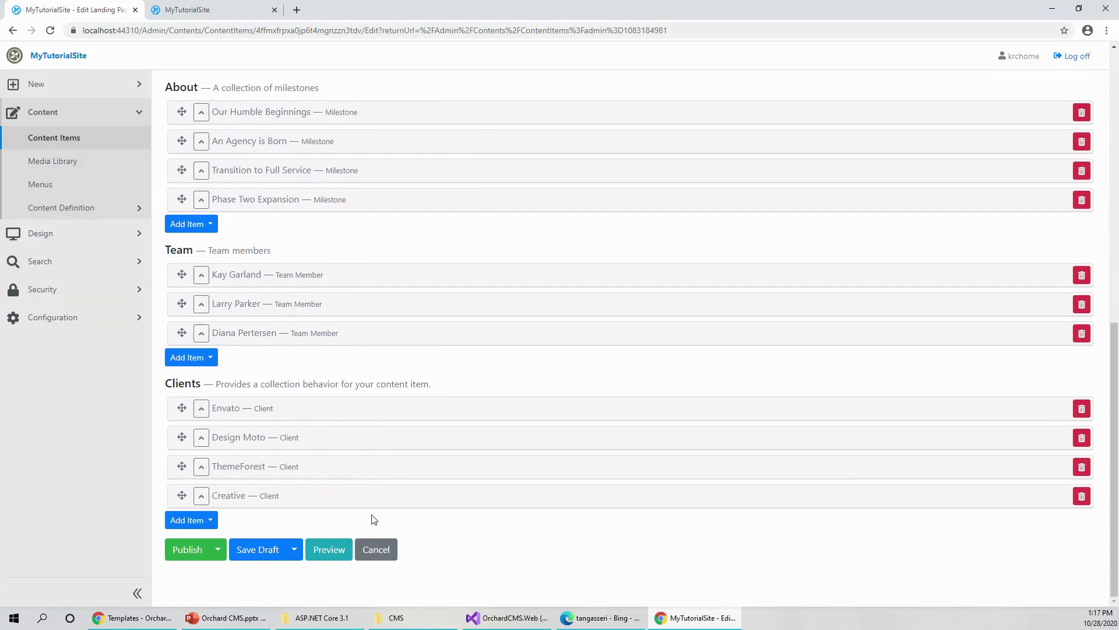
{"action": "scroll", "coordinate": [370, 517], "scroll_direction": "up", "scroll_amount": 5}
{"action": "left_click", "coordinate": [225, 10]}
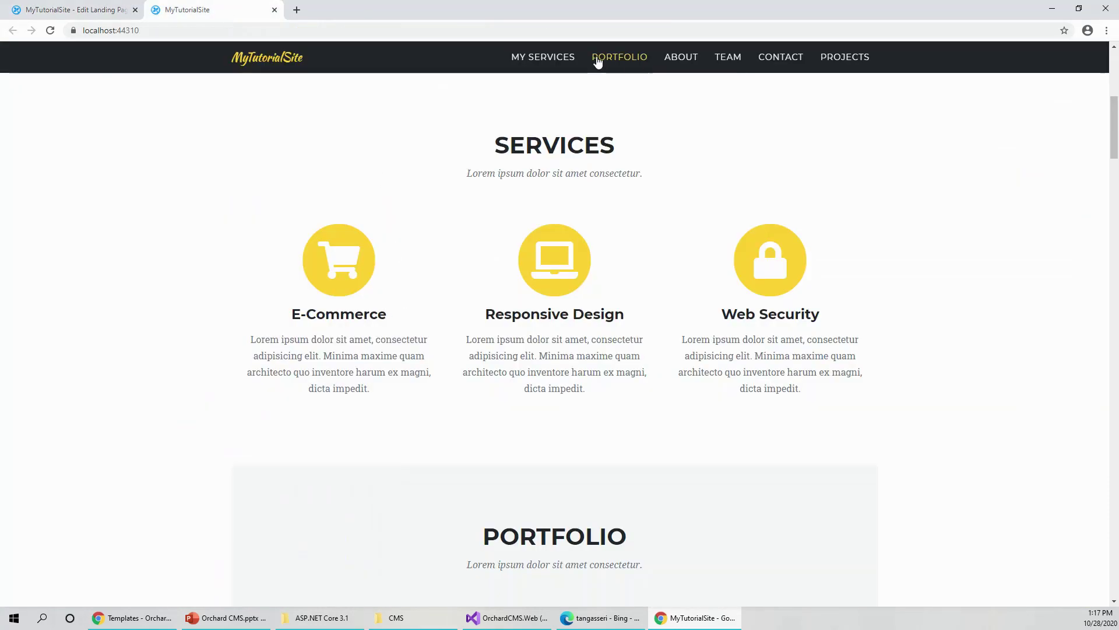
{"action": "left_click", "coordinate": [619, 59]}
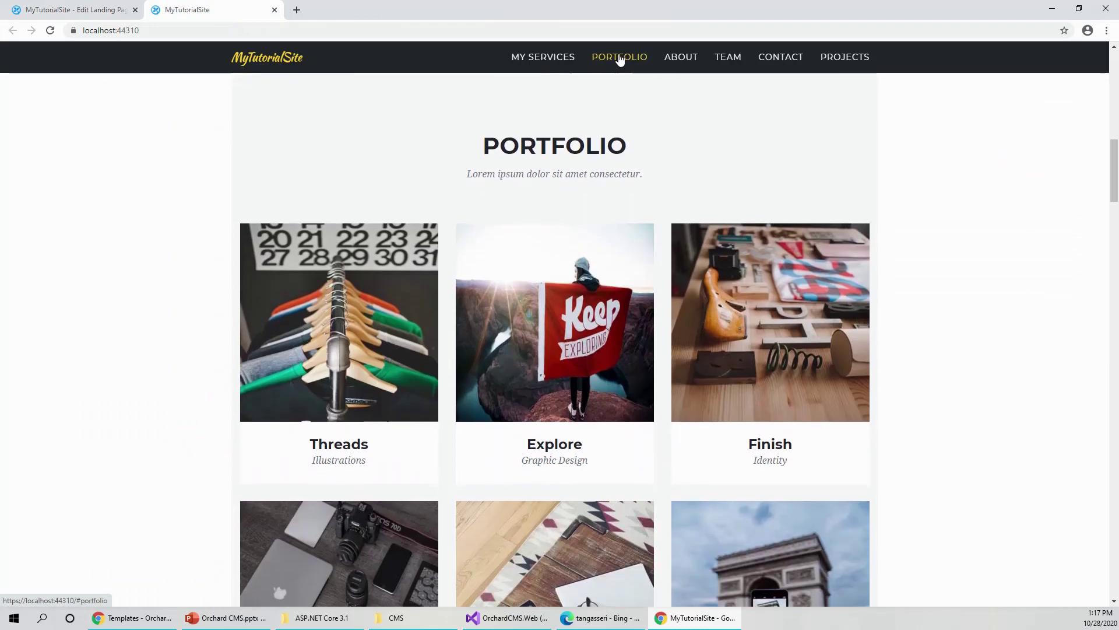
{"action": "left_click", "coordinate": [675, 64]}
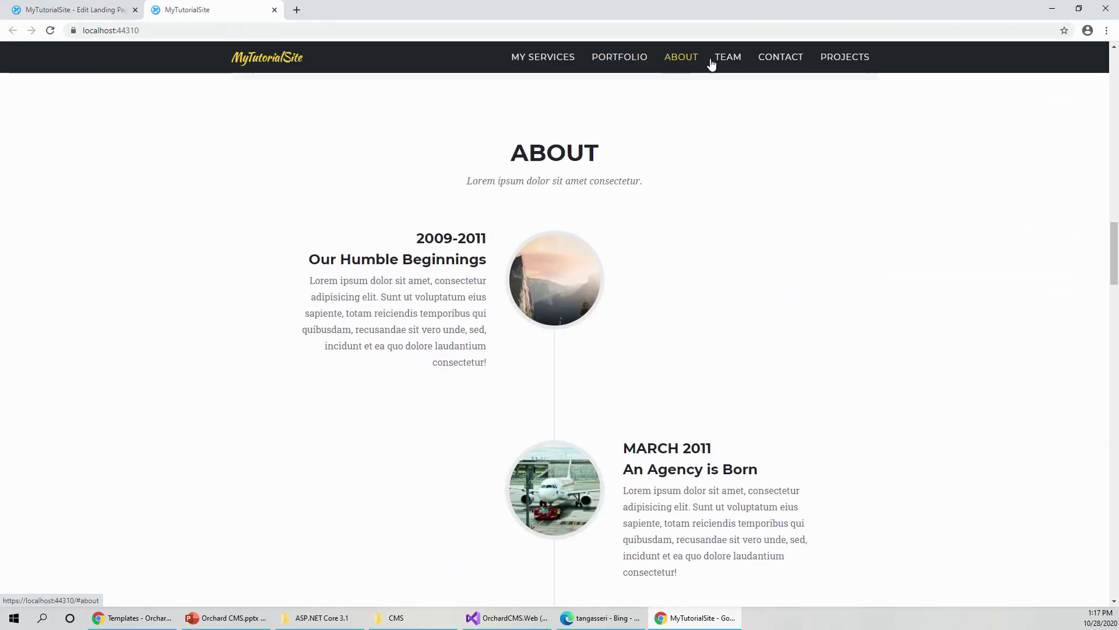
{"action": "left_click", "coordinate": [781, 58]}
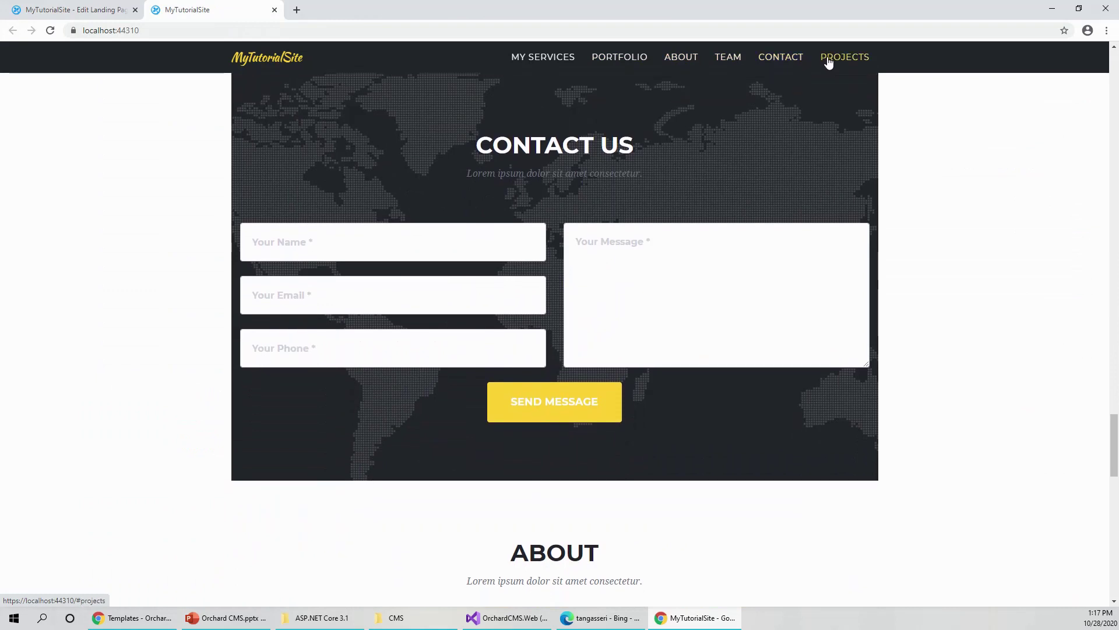
{"action": "left_click", "coordinate": [828, 58]}
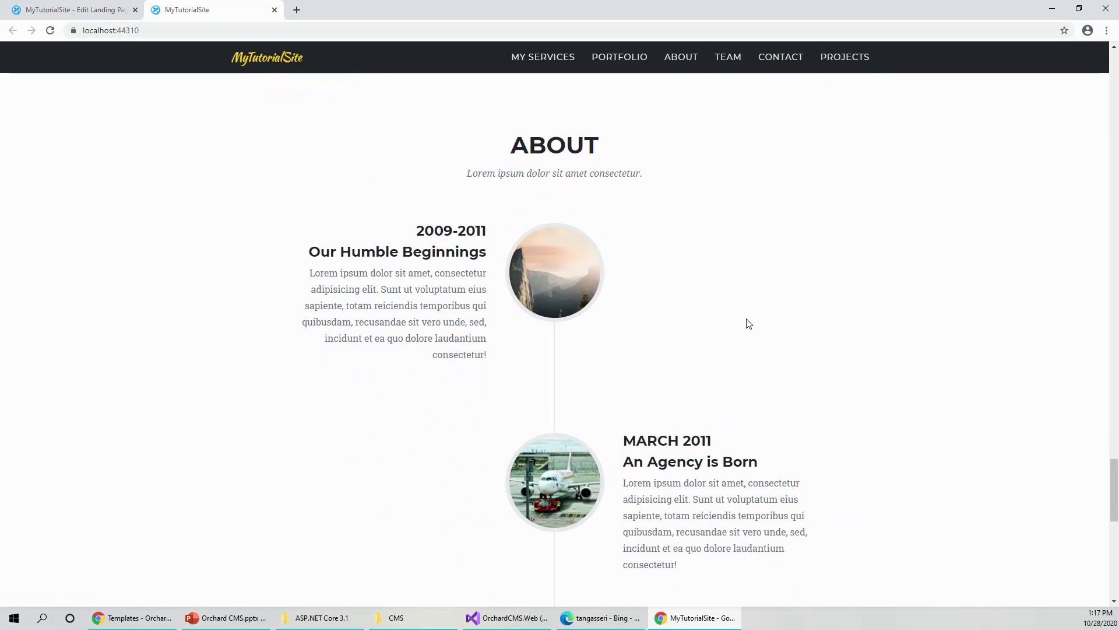
{"action": "left_click", "coordinate": [45, 11]}
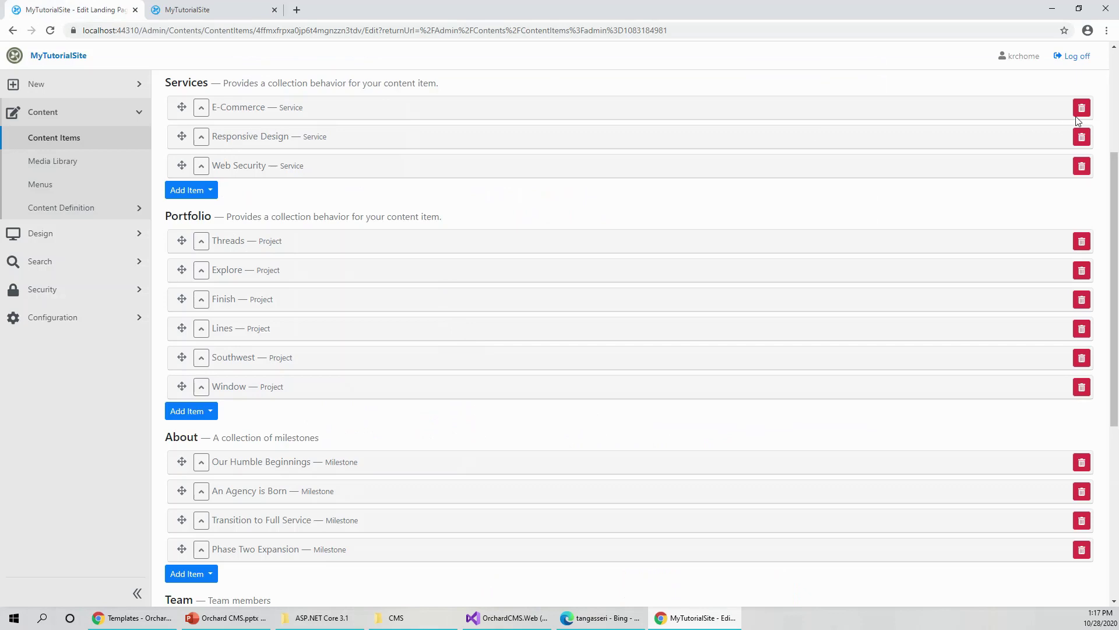
- Delete the E-Commerce service item from the landing page and publish the change
{"action": "left_click", "coordinate": [201, 108]}
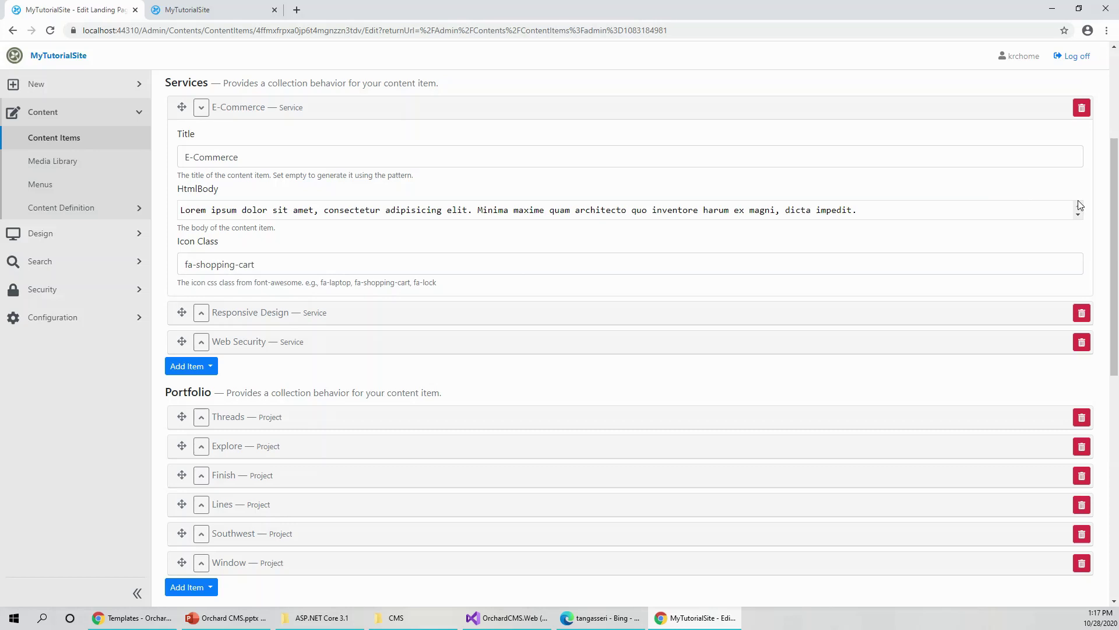
{"action": "left_click", "coordinate": [1083, 111]}
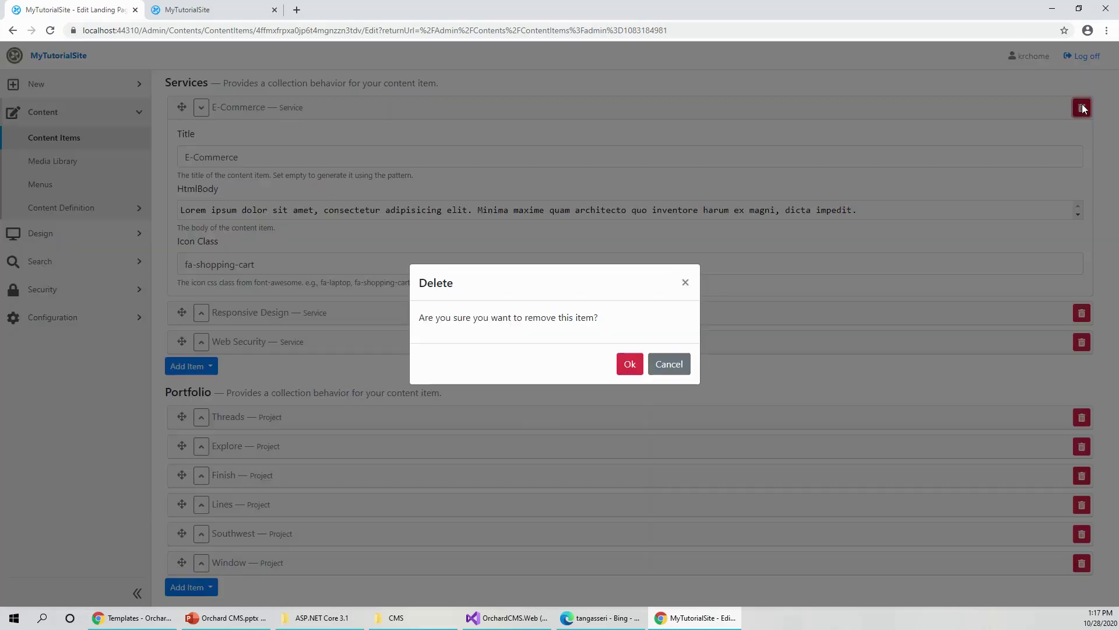
{"action": "left_click", "coordinate": [627, 376]}
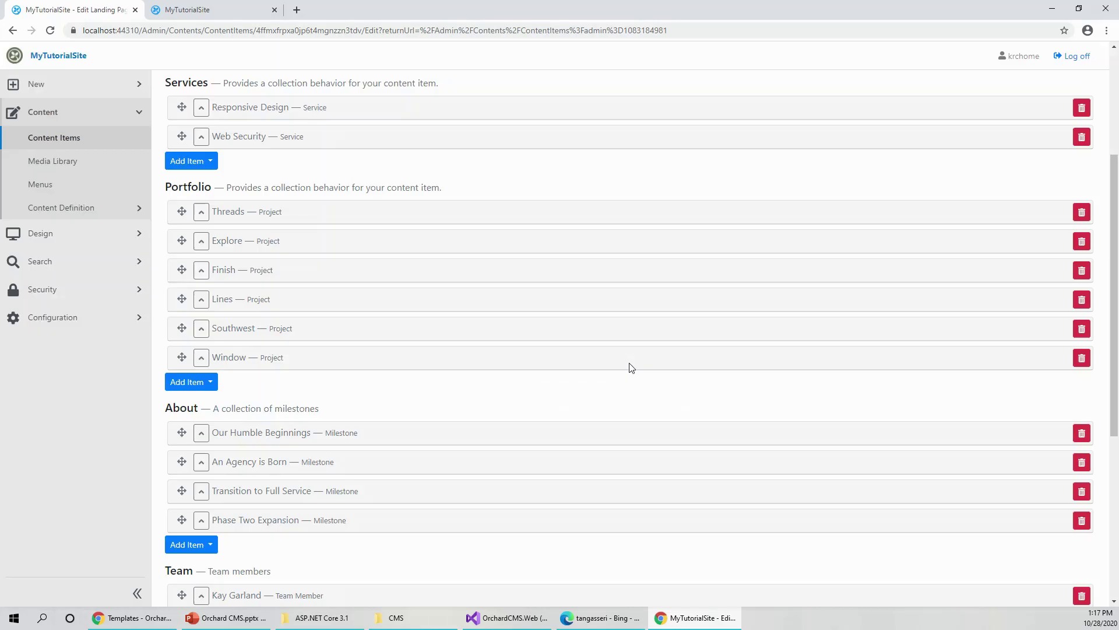
{"action": "scroll", "coordinate": [529, 467], "scroll_direction": "down", "scroll_amount": 5}
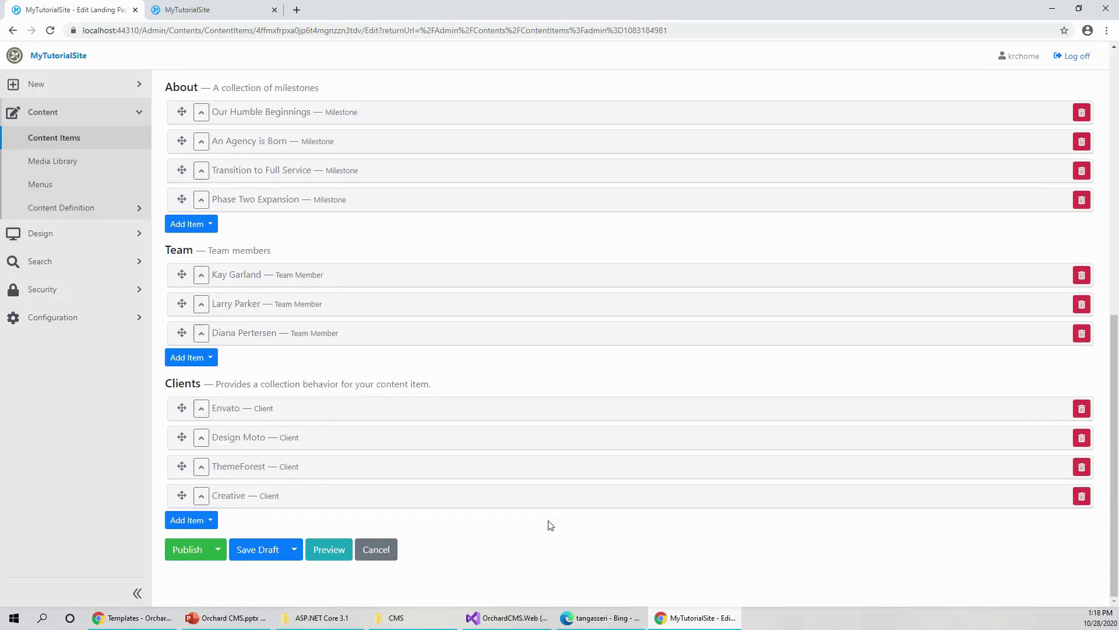
{"action": "left_click", "coordinate": [198, 548]}
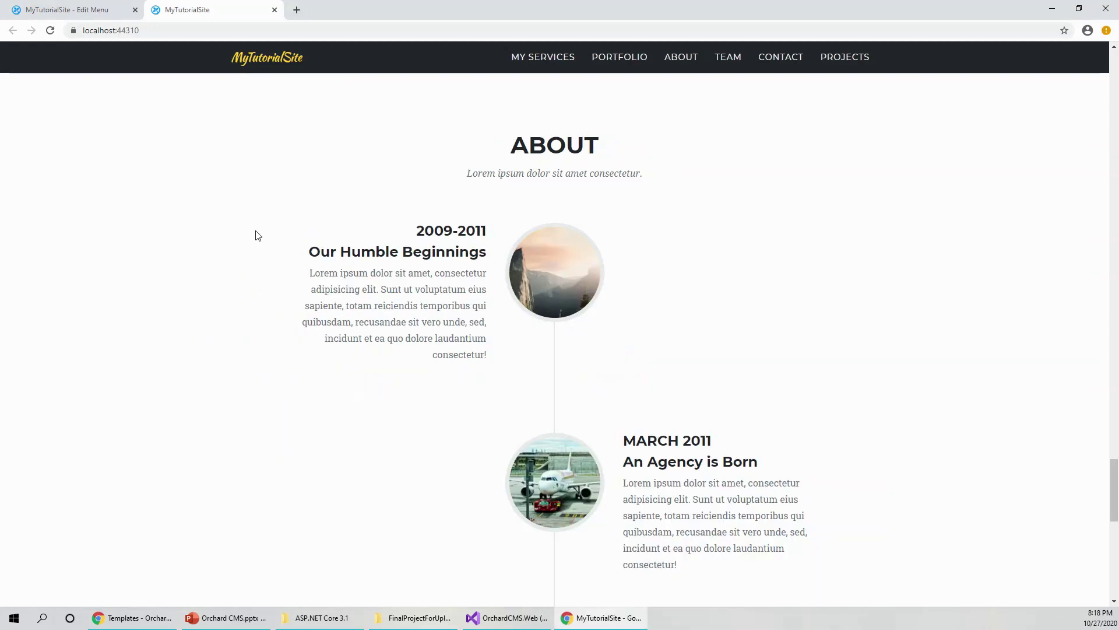
- Return to the Main Menu's Edit Menu page in the first browser tab
{"action": "left_click", "coordinate": [79, 18]}
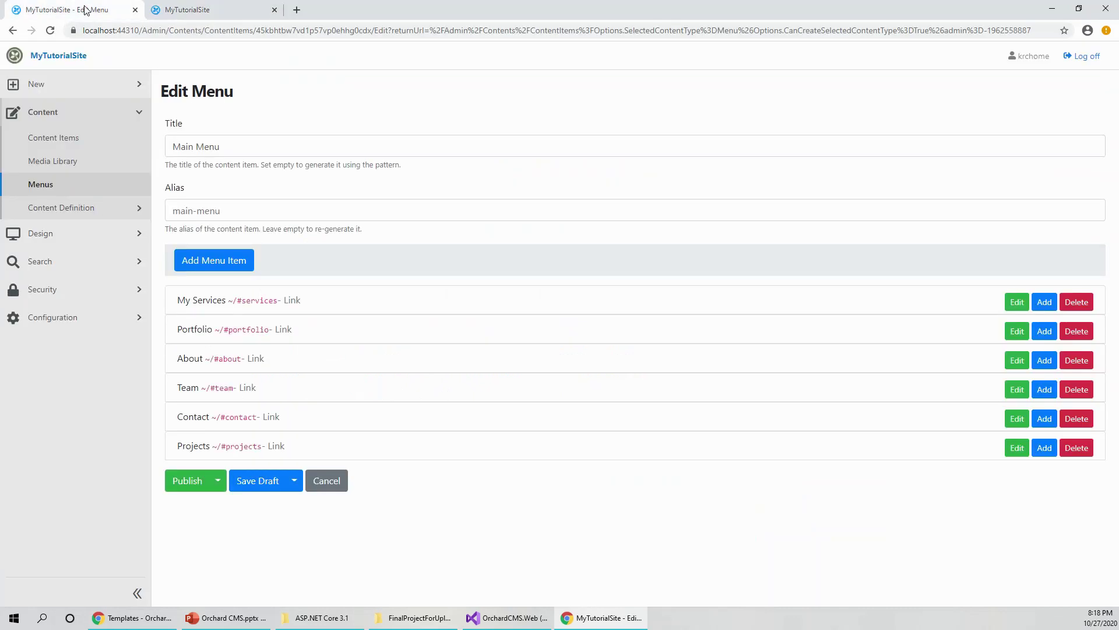